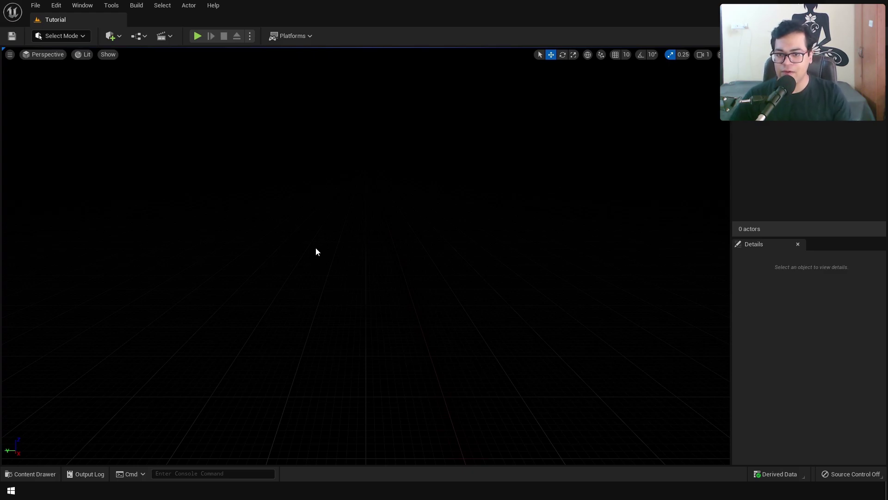
- Start a new level from the File menu, then cancel without creating one
left_click(35, 5)
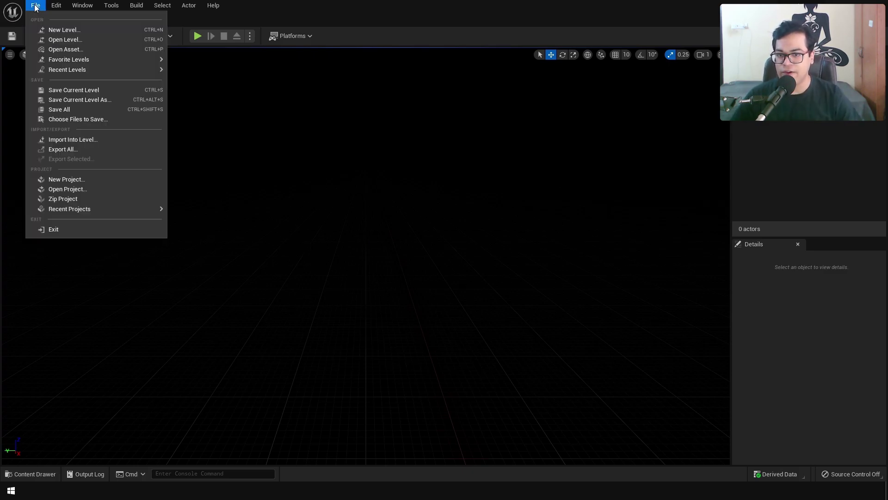
left_click(46, 29)
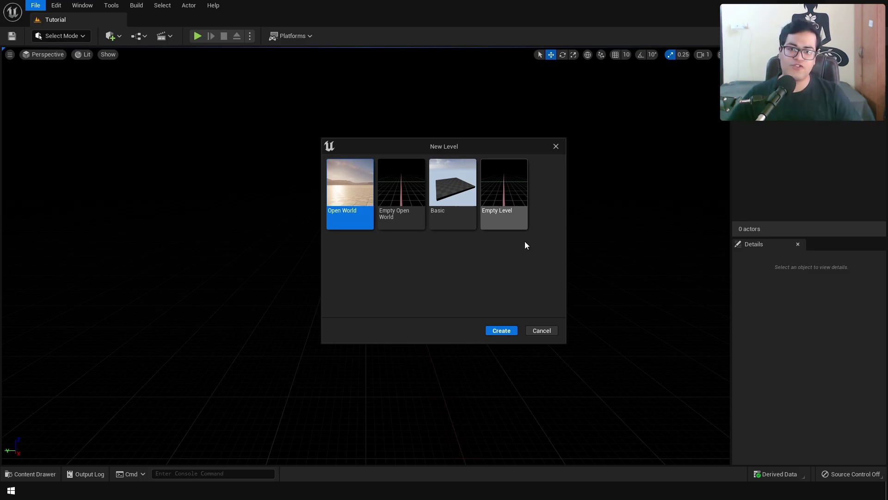
left_click(543, 330)
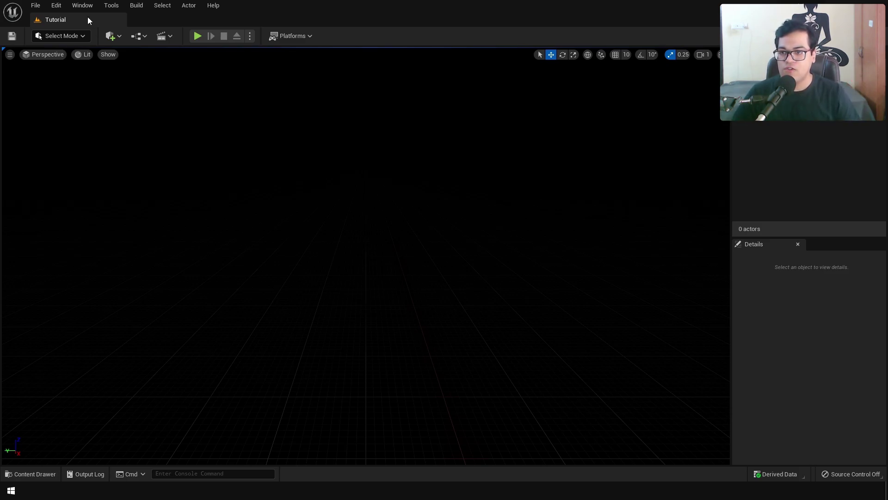
- In the Env. Light Mixer, create a sky light, atmospheric sun light, sky atmosphere and height fog
left_click(82, 6)
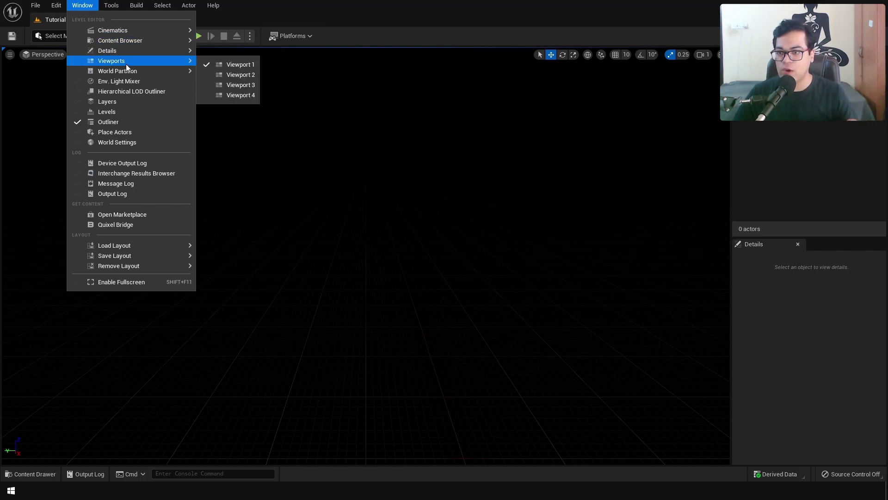
left_click(141, 82)
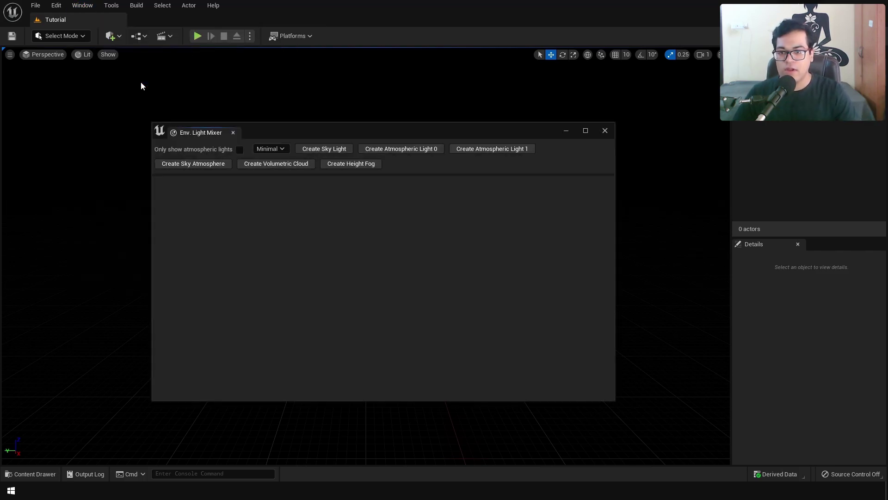
left_click(332, 149)
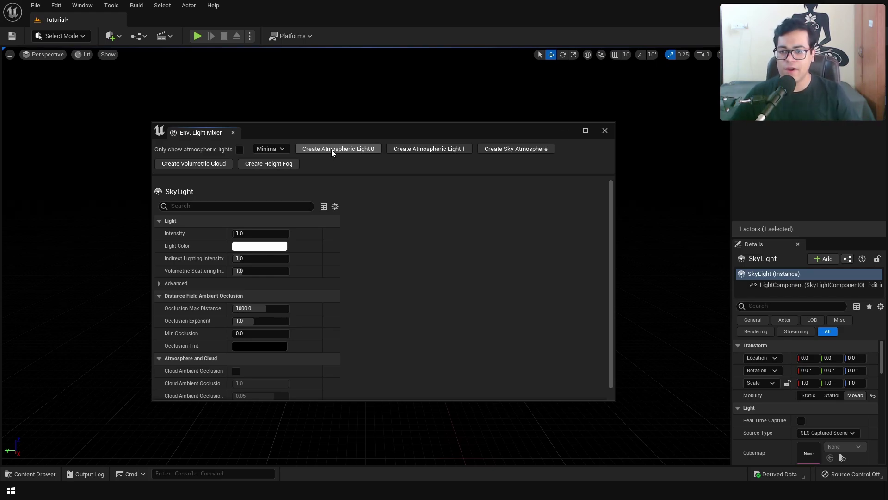
left_click(331, 149)
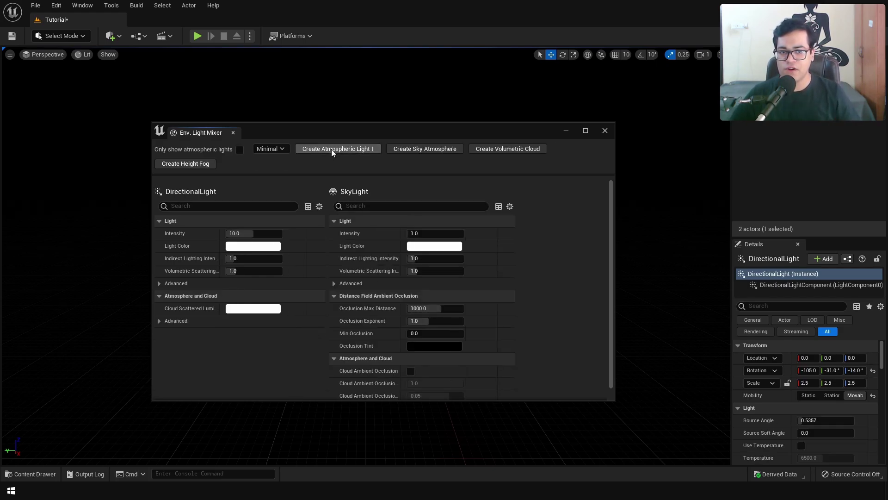
left_click(412, 148)
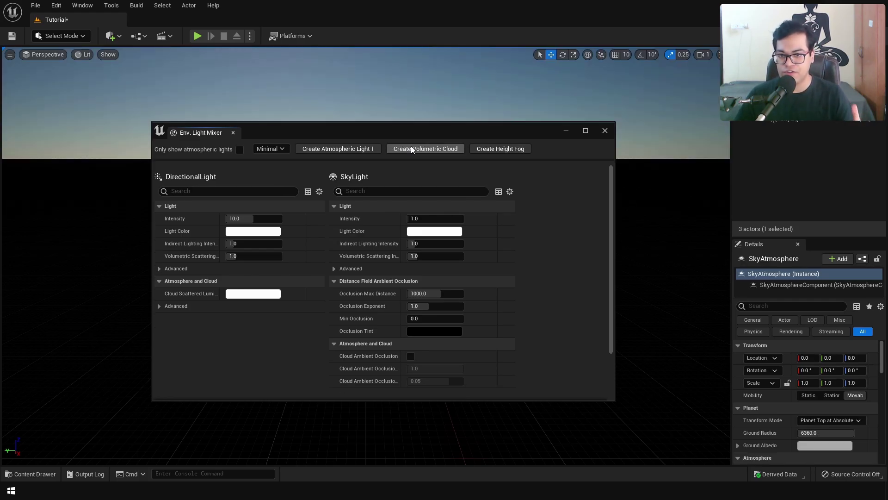
left_click(498, 151)
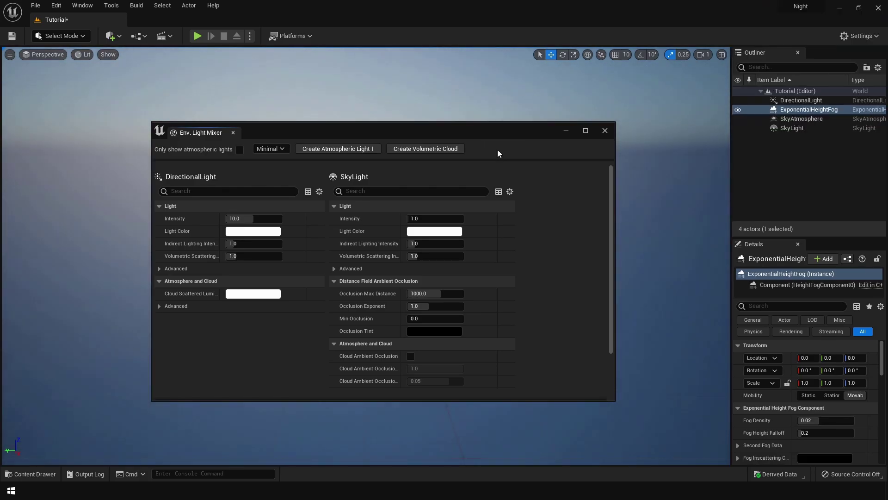
- Enable Real Time Capture on the SkyLight and Volumetric Fog on the ExponentialHeightFog
left_click(604, 130)
left_click(802, 130)
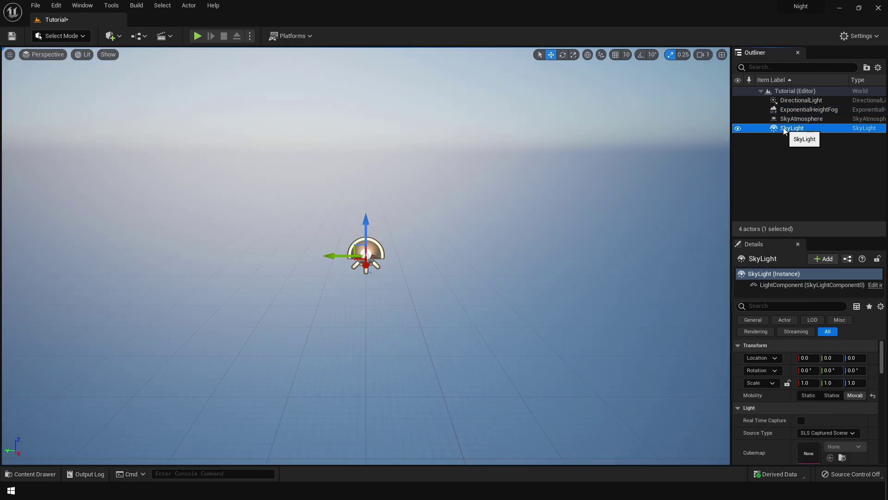
left_click(801, 421)
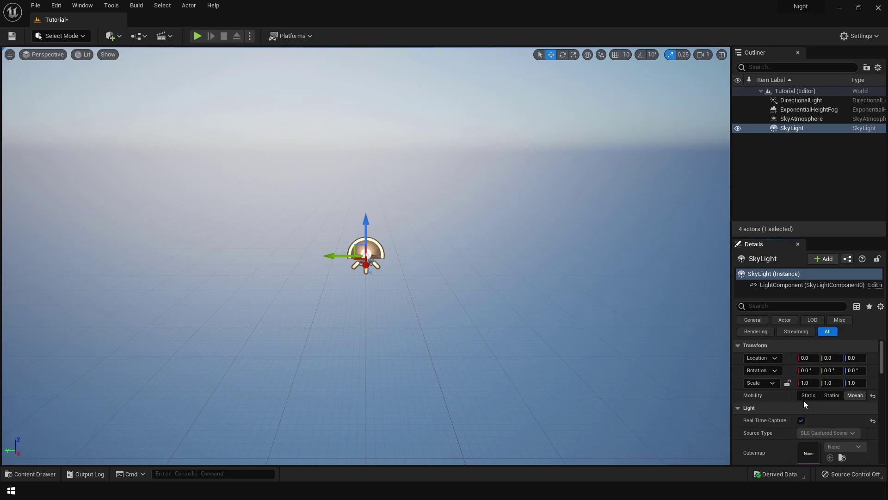
left_click(808, 110)
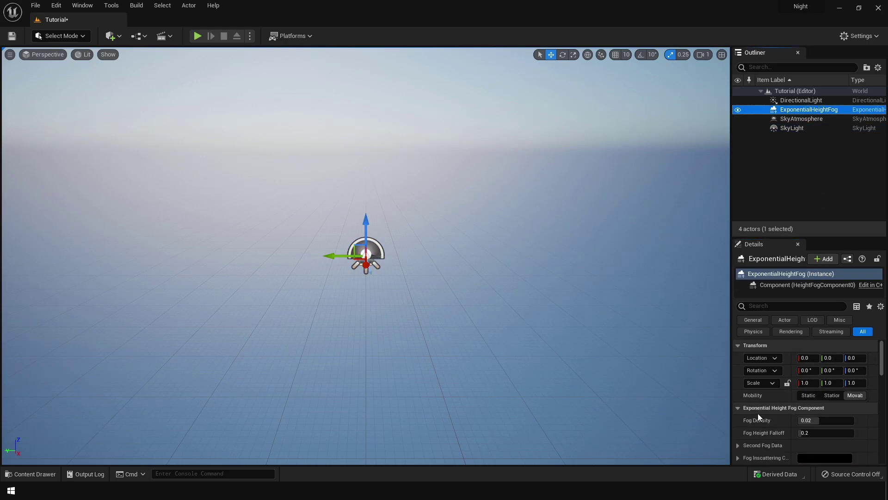
scroll(758, 412, "down", 10)
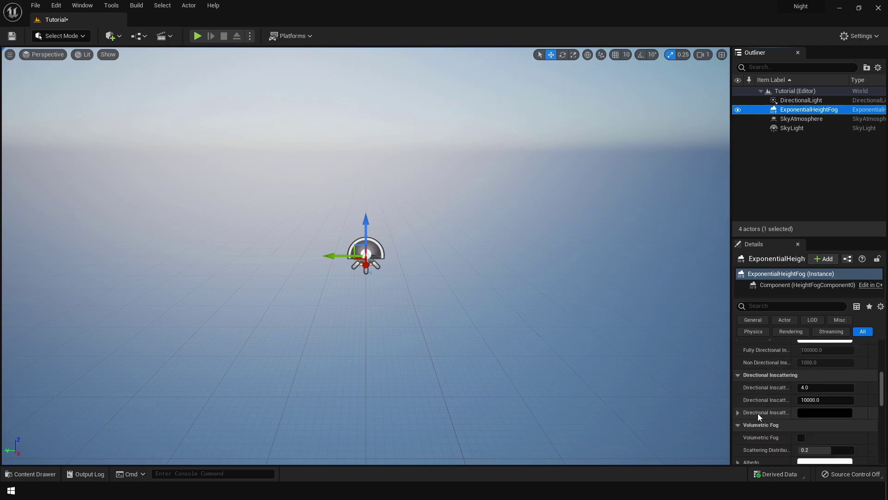
scroll(758, 413, "down", 2)
left_click(802, 394)
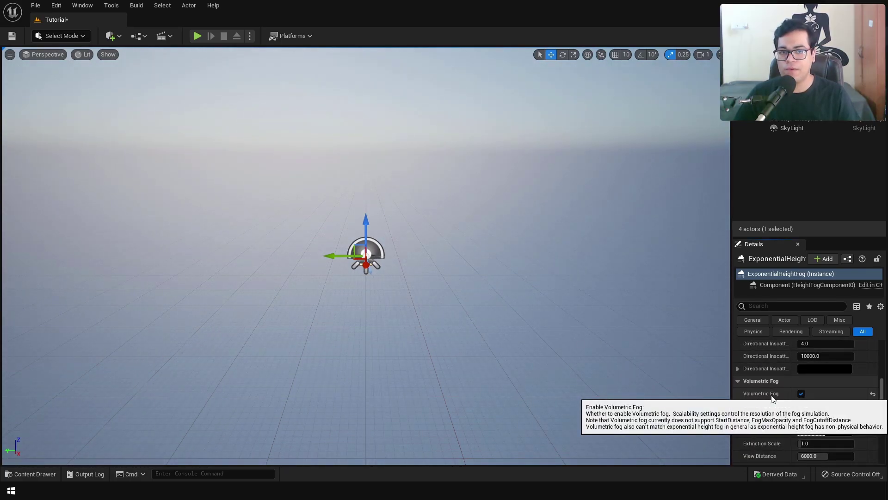
- Swing the sun to a new position across the sky with Ctrl+L
right_click_drag(358, 395, 344, 372)
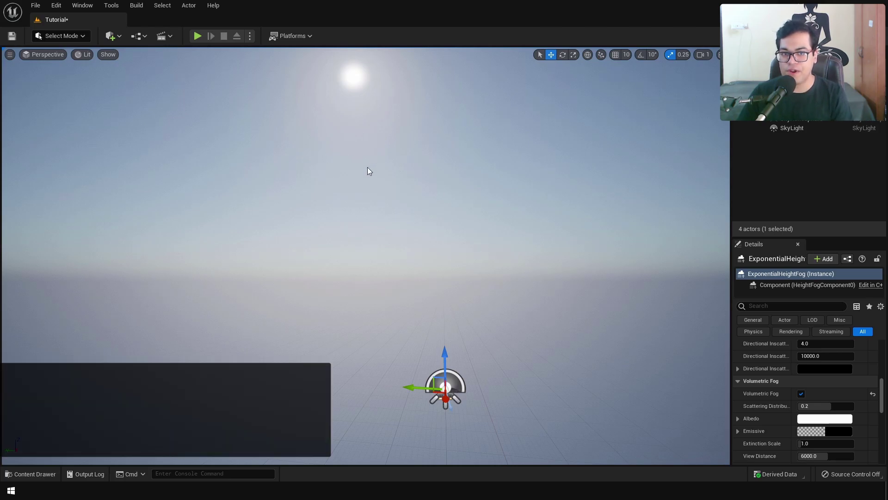
key("ctrl+l")
mouse_move(400, 250)
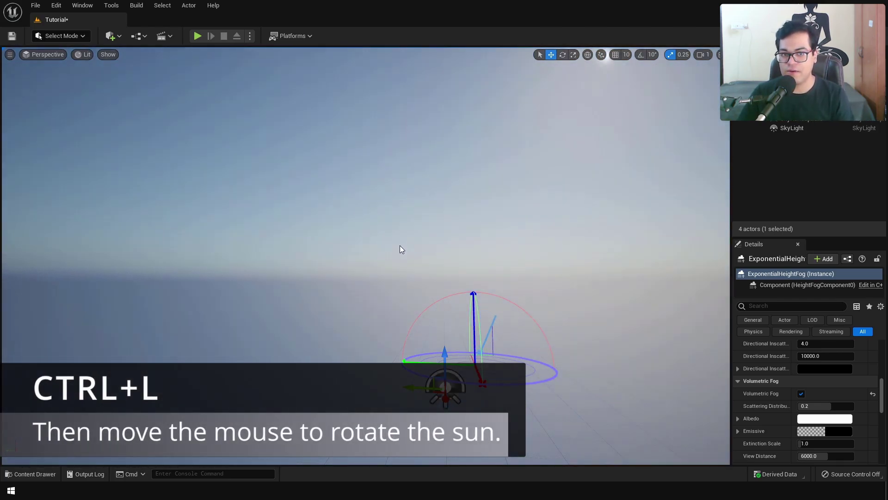
mouse_move(346, 262)
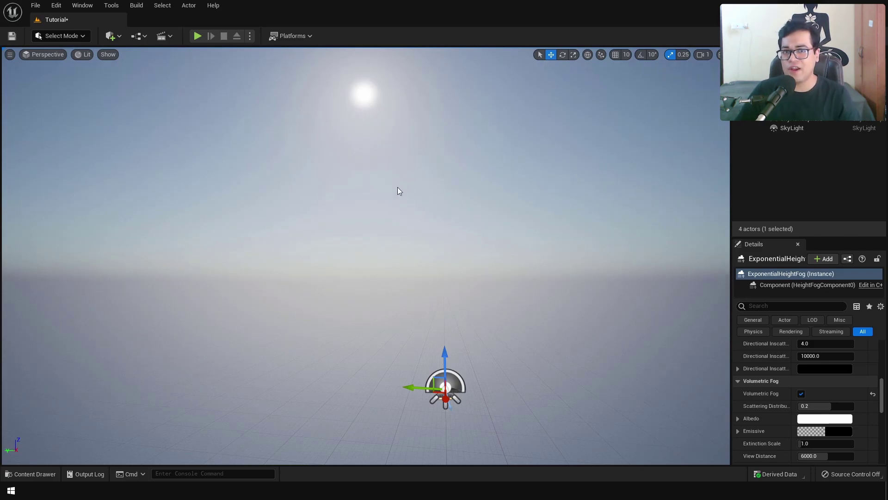
- Review the DirectionalLight's settings and save the Tutorial level
left_click(796, 94)
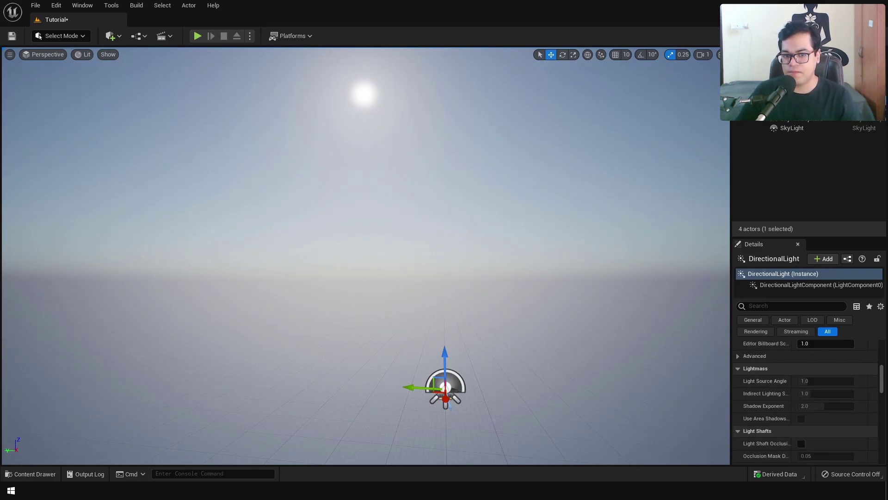
scroll(772, 371, "up", 8)
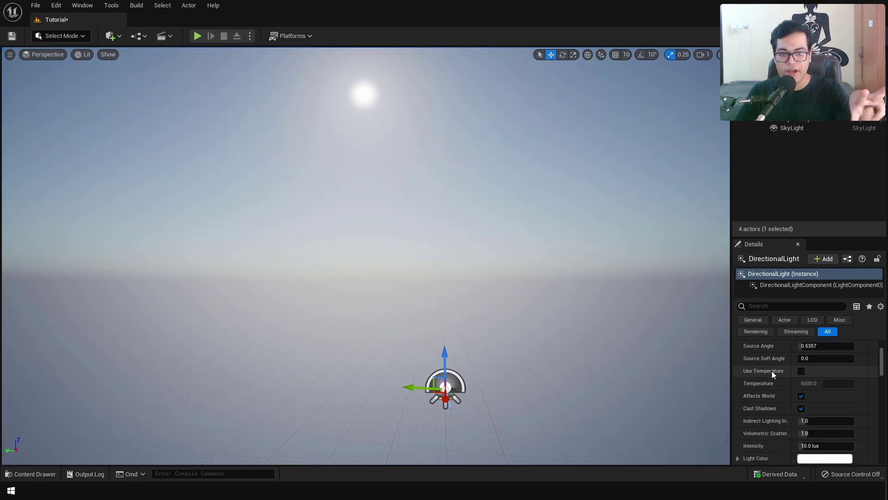
scroll(768, 384, "down", 2)
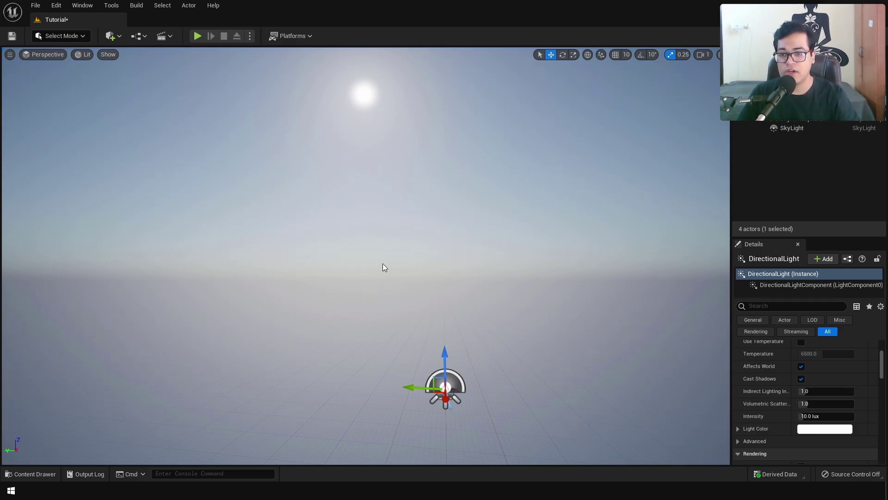
left_click(13, 37)
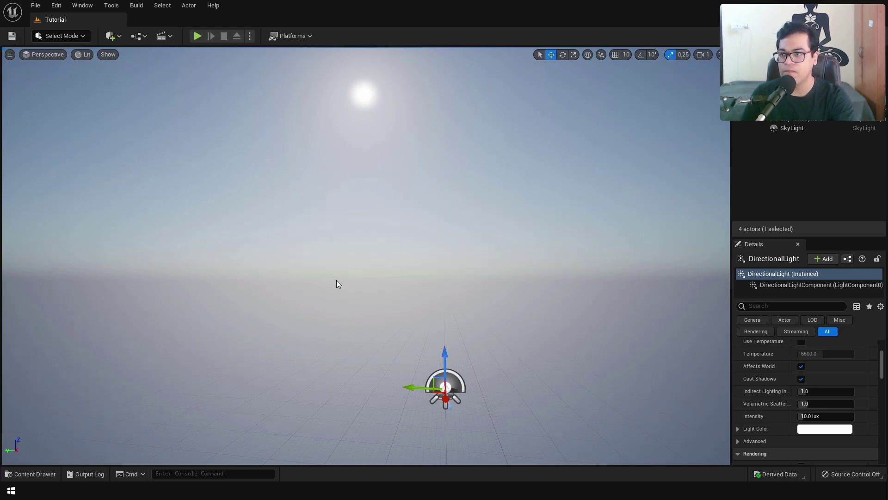
- Enter Landscape mode and create the default 505×505, 64-component landscape
left_click(79, 37)
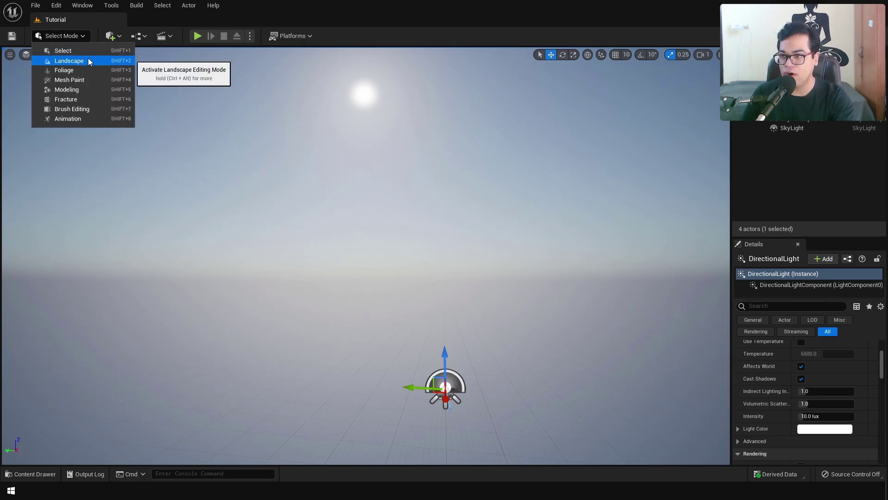
left_click(88, 61)
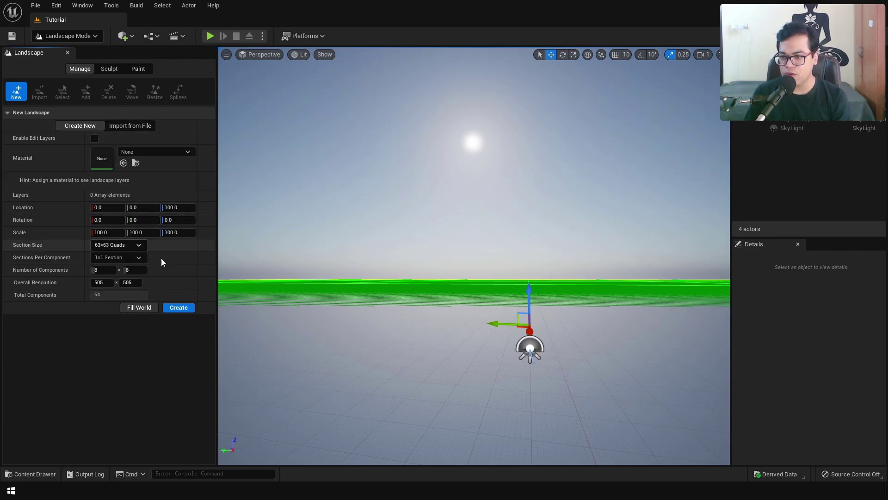
left_click(172, 309)
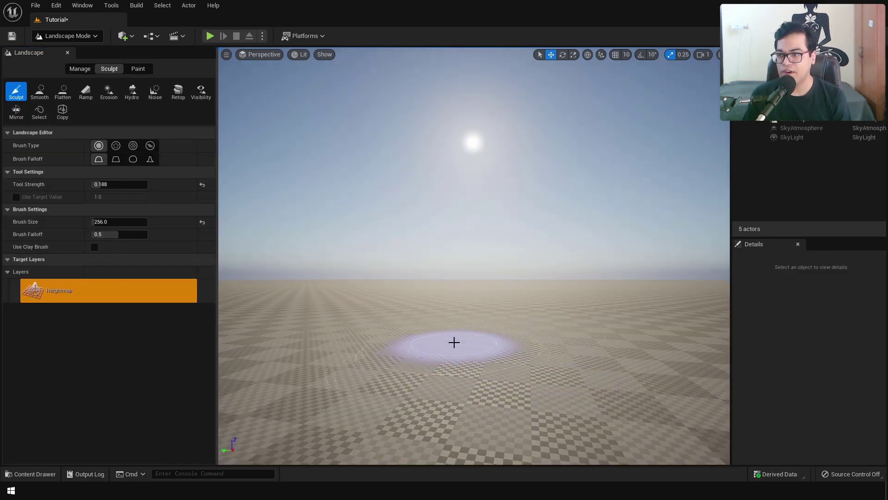
- Sculpt several raised bumps across the near and middle terrain
mouse_move(487, 324)
right_mouse_down()
mouse_move(488, 370)
mouse_move(487, 316)
right_mouse_up()
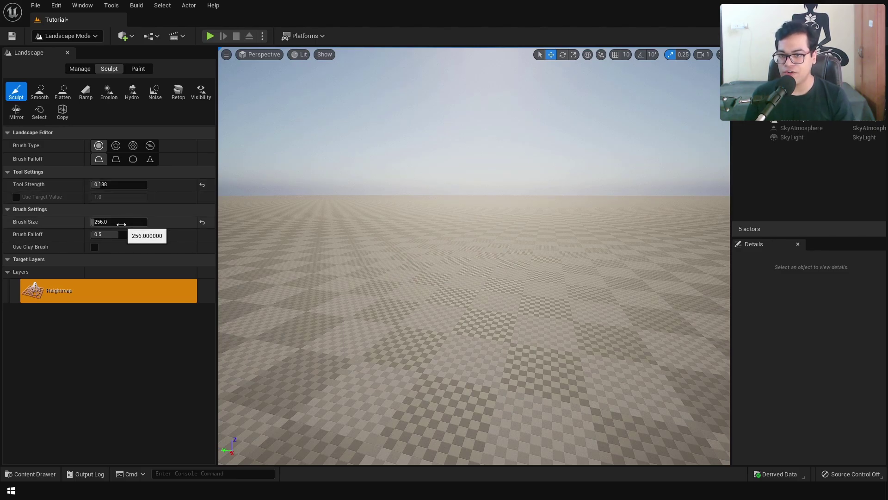
left_click(426, 260)
left_click_drag(732, 373, 747, 373)
left_click(325, 213)
left_click(361, 214)
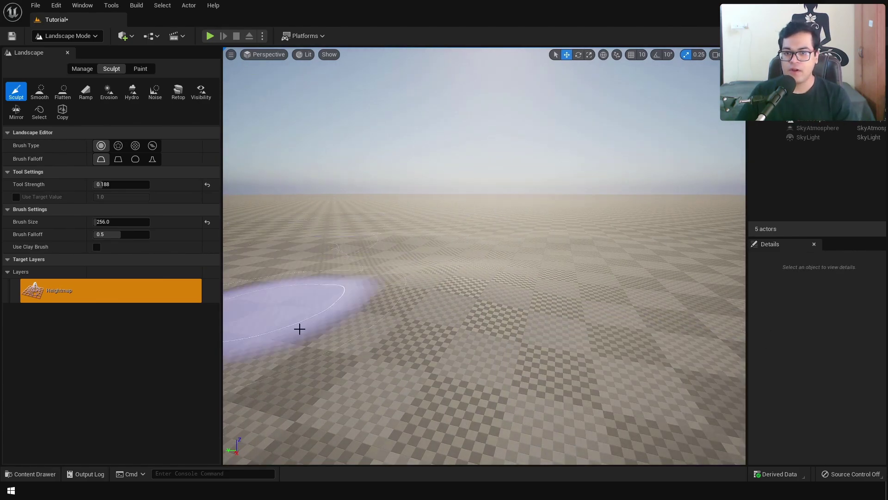
left_click(570, 210)
left_click(718, 269)
mouse_move(717, 270)
right_mouse_down()
mouse_move(618, 305)
mouse_move(708, 169)
right_mouse_up()
left_click(585, 238)
left_click(529, 174)
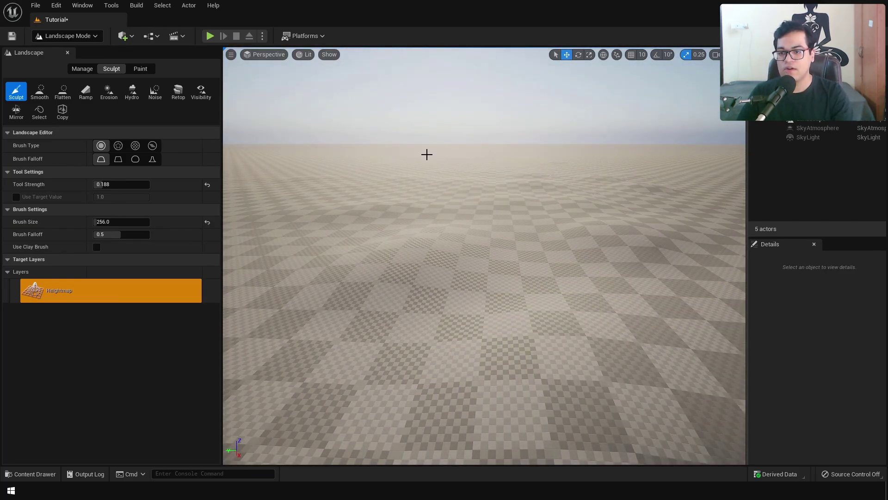
- Sculpt more rises across the terrain, including a ridge near the horizon
mouse_move(426, 155)
right_mouse_down()
mouse_move(426, 231)
mouse_move(685, 279)
right_mouse_up()
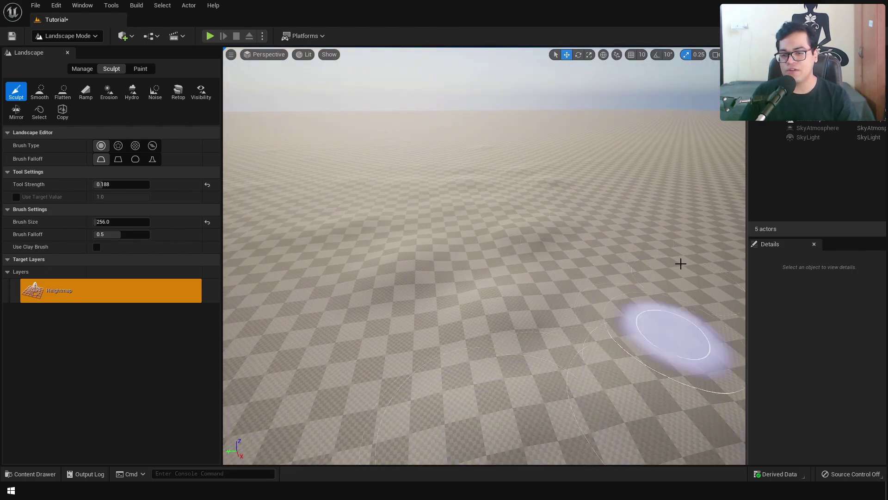
left_click(645, 187)
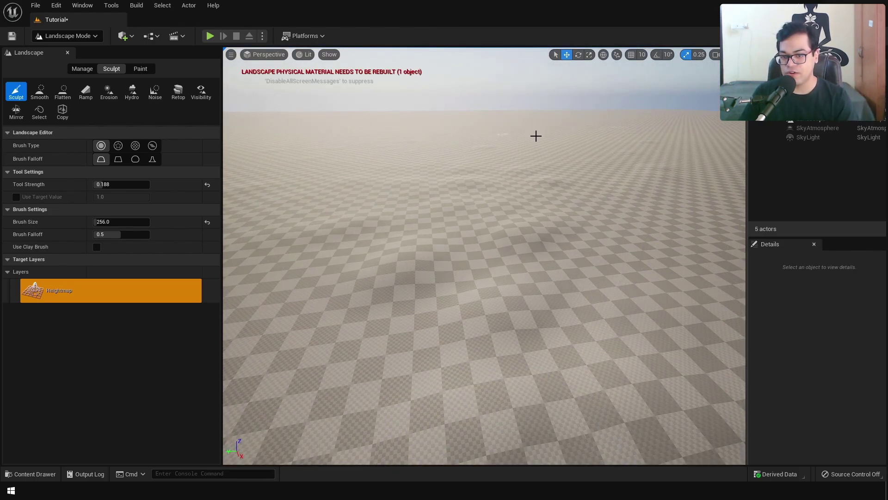
left_click_drag(526, 361, 230, 374)
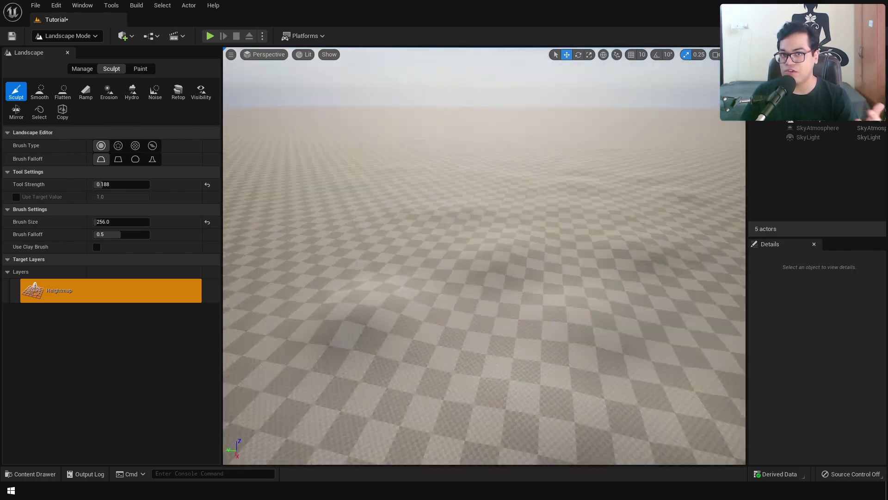
right_click_drag(464, 309, 464, 310)
mouse_move(464, 309)
left_mouse_down()
mouse_move(444, 310)
mouse_move(464, 259)
left_mouse_up()
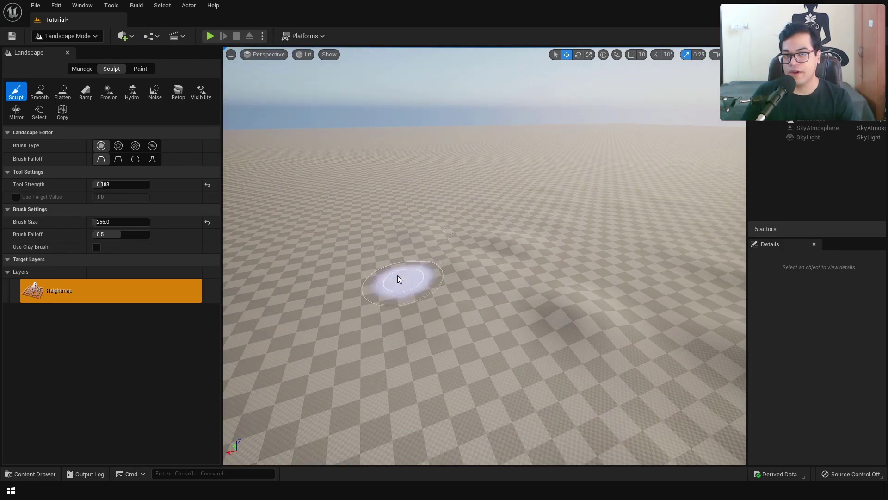
right_click_drag(379, 359, 379, 359)
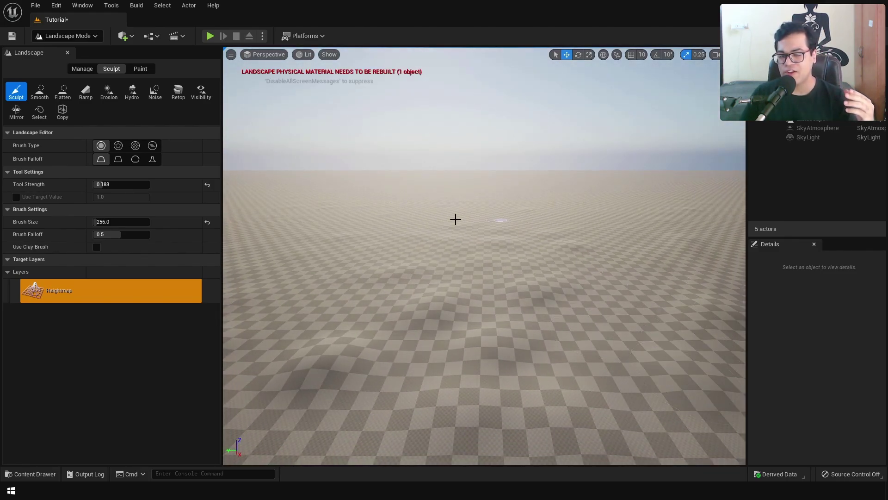
left_click_drag(338, 196, 283, 194)
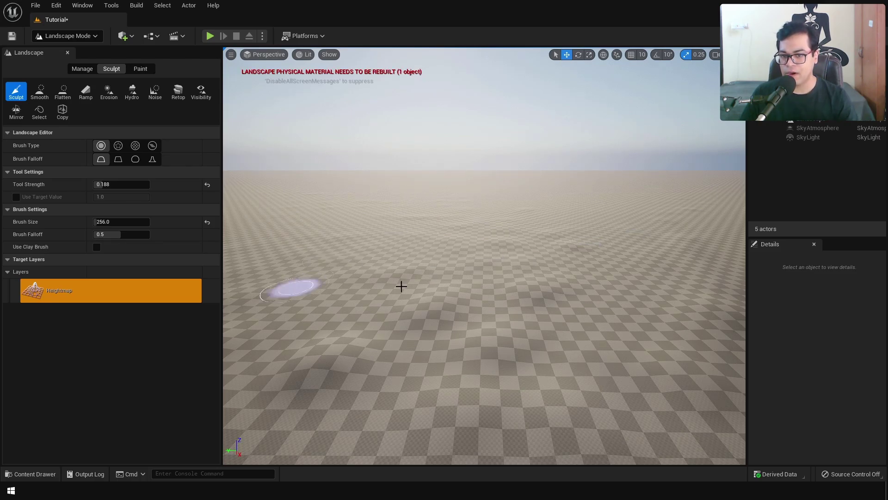
mouse_move(670, 411)
right_mouse_down()
mouse_move(670, 461)
mouse_move(671, 403)
right_mouse_up()
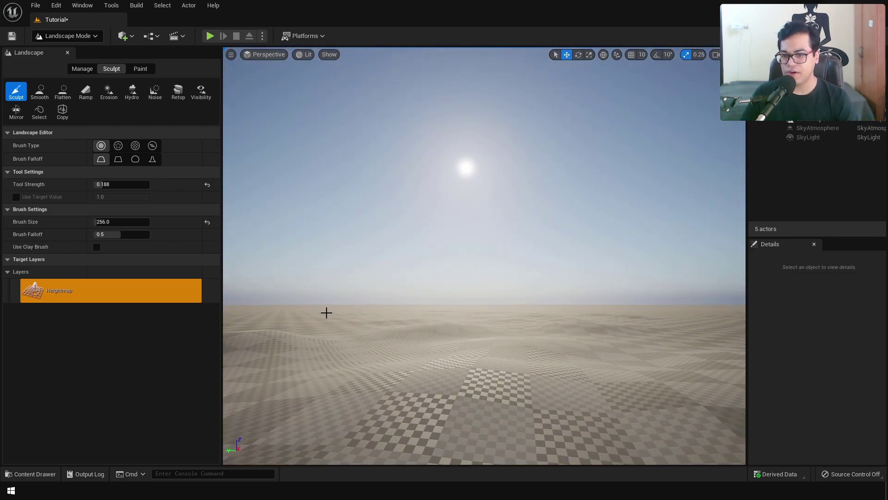
mouse_move(326, 313)
left_mouse_down()
mouse_move(258, 338)
mouse_move(297, 305)
mouse_move(330, 314)
left_mouse_up()
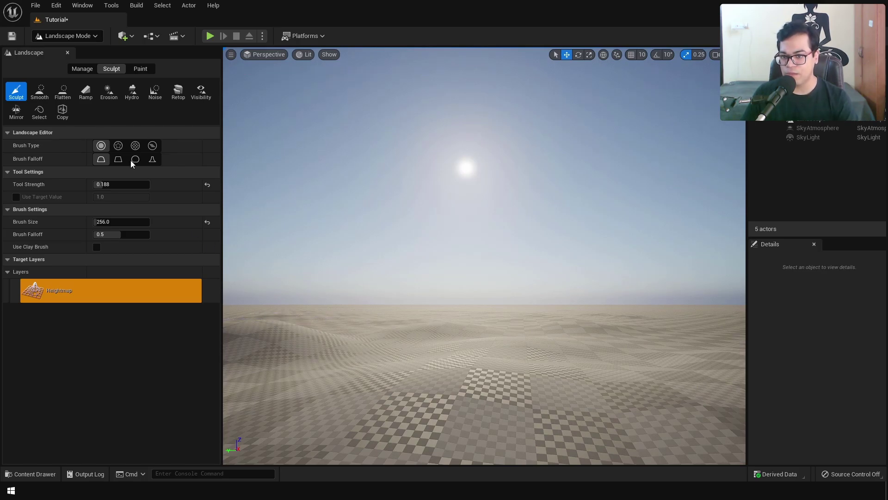
- Smooth down the horizon ridge and surrounding terrain with the Smooth tool
left_click(39, 92)
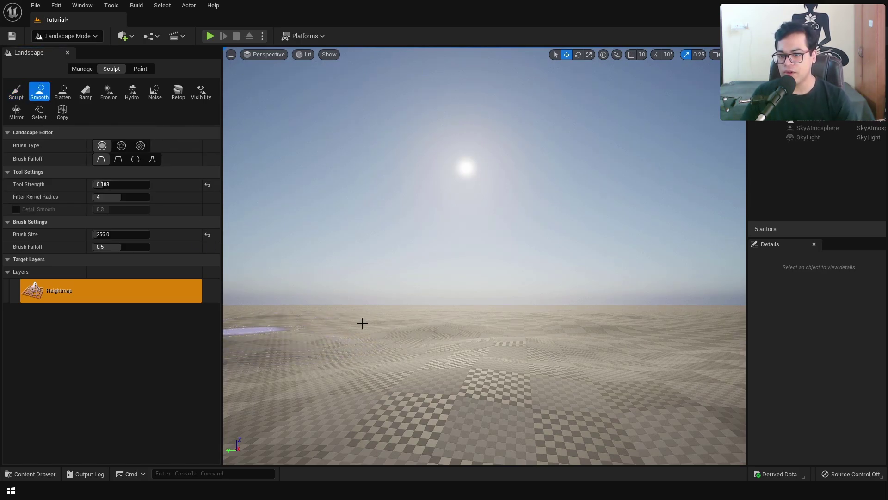
mouse_move(278, 317)
left_mouse_down()
mouse_move(286, 320)
mouse_move(271, 318)
left_mouse_up()
mouse_move(412, 325)
left_mouse_down()
mouse_move(265, 315)
mouse_move(574, 332)
mouse_move(446, 330)
mouse_move(502, 351)
mouse_move(518, 327)
mouse_move(617, 316)
mouse_move(619, 305)
mouse_move(494, 315)
mouse_move(399, 302)
mouse_move(548, 362)
mouse_move(455, 361)
mouse_move(503, 300)
left_mouse_up()
left_click_drag(503, 300, 546, 347)
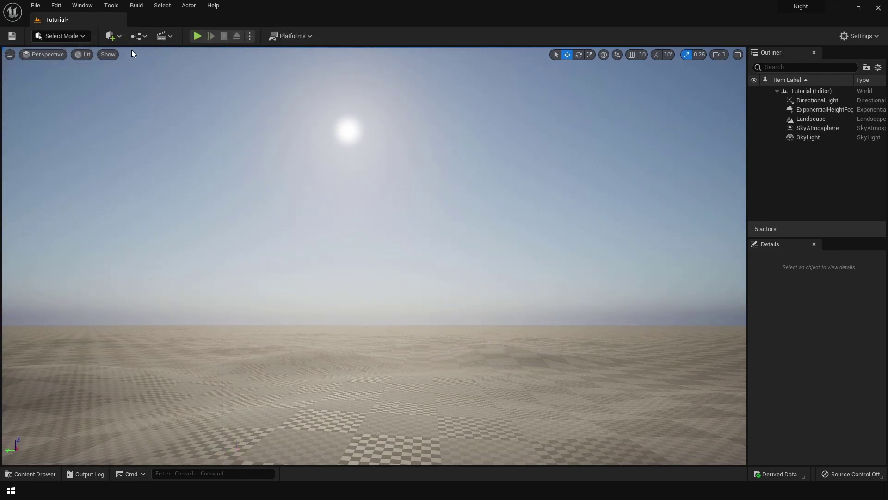
- In Quixel Bridge, search 'Desert Ground' and download Dry Soil Ground at High Quality
left_click(113, 36)
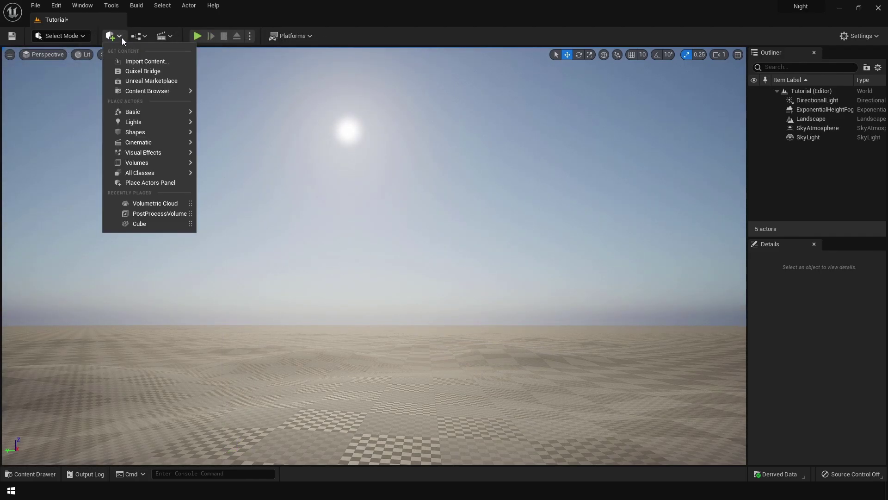
left_click(137, 71)
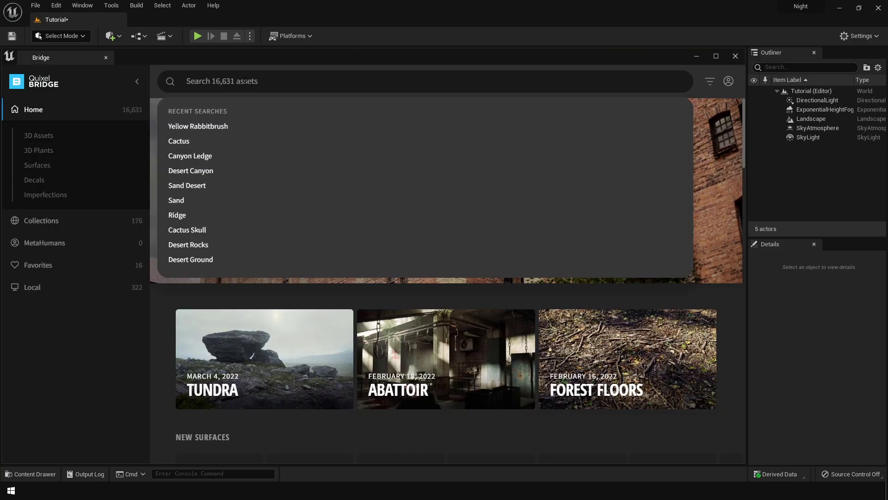
type("De")
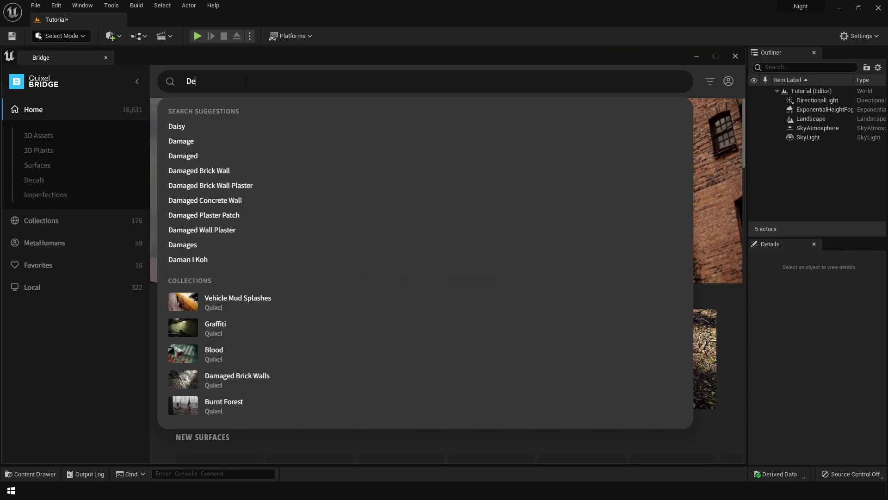
type("sert Ground")
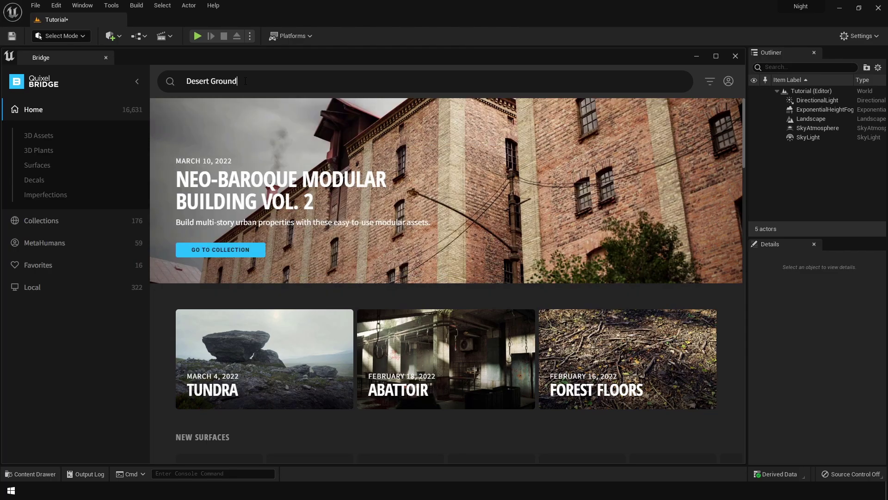
key("Return")
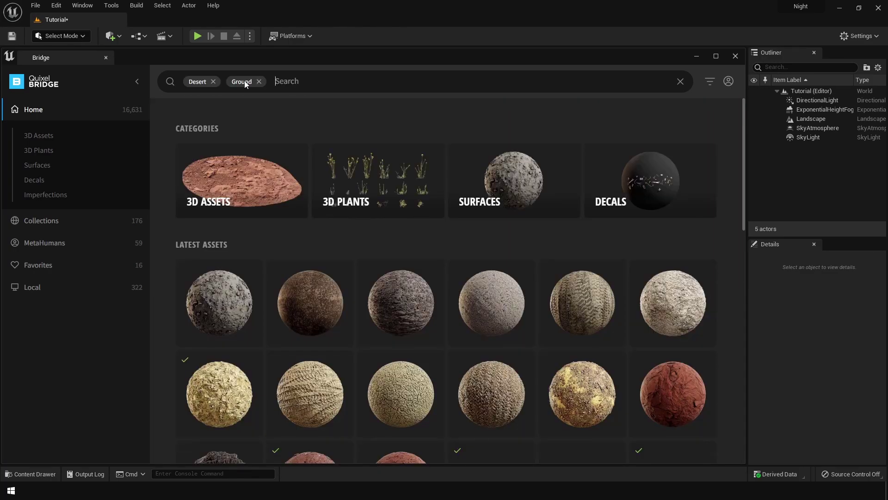
left_click(223, 387)
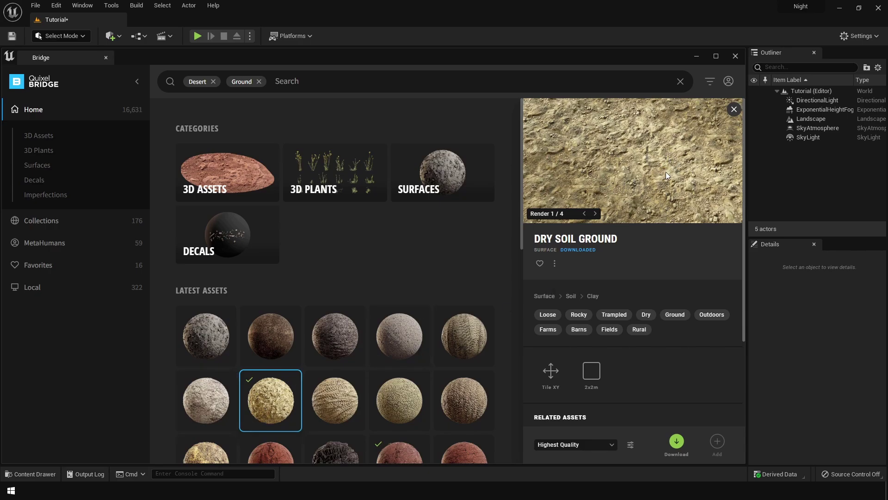
left_click(573, 443)
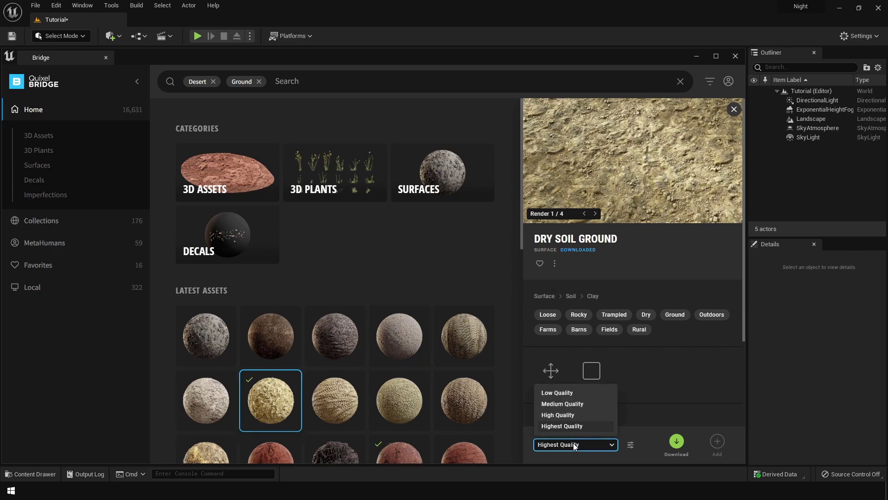
left_click(562, 416)
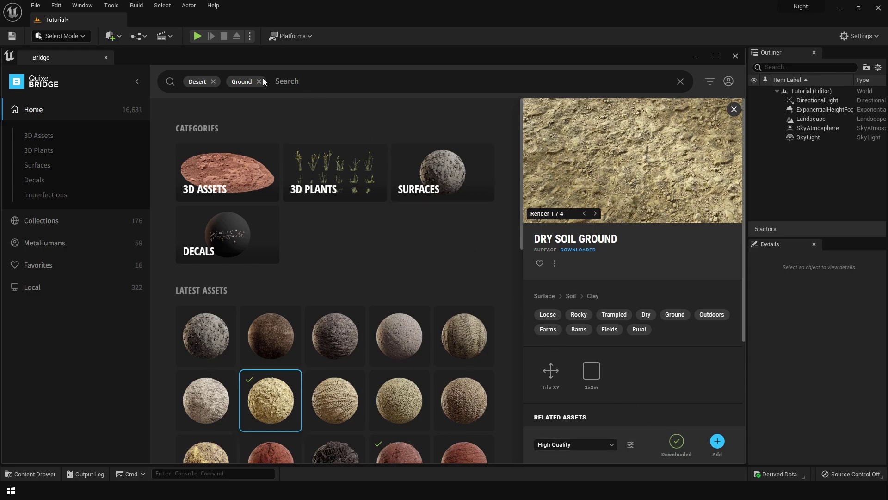
- Search 'Canyon Ledge' and download the Massive Canyon Sandstone Butte Ledge at Nanite quality
left_click(222, 82)
left_click(236, 85)
key("BackSpace")
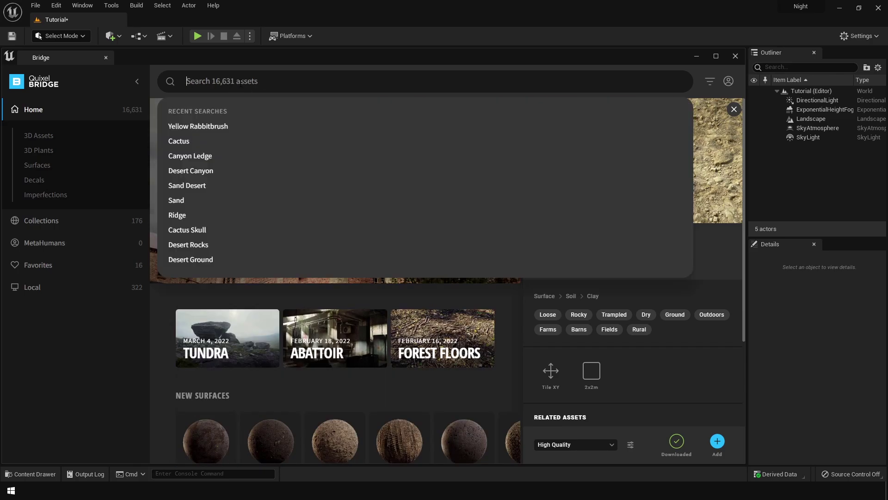
type("Canyon")
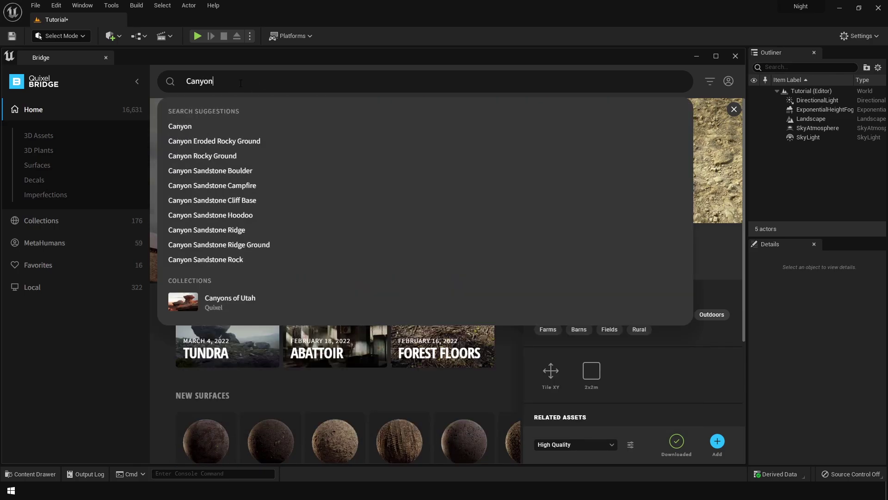
type(" Led")
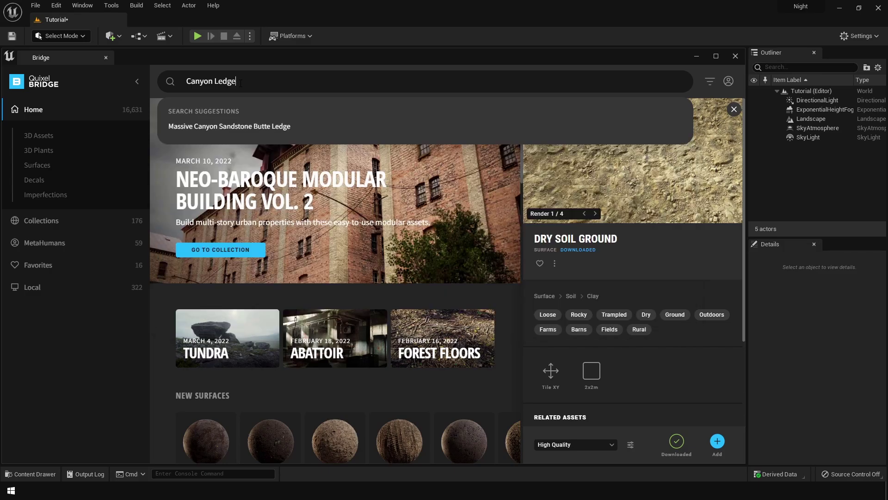
type("ge")
key("Return")
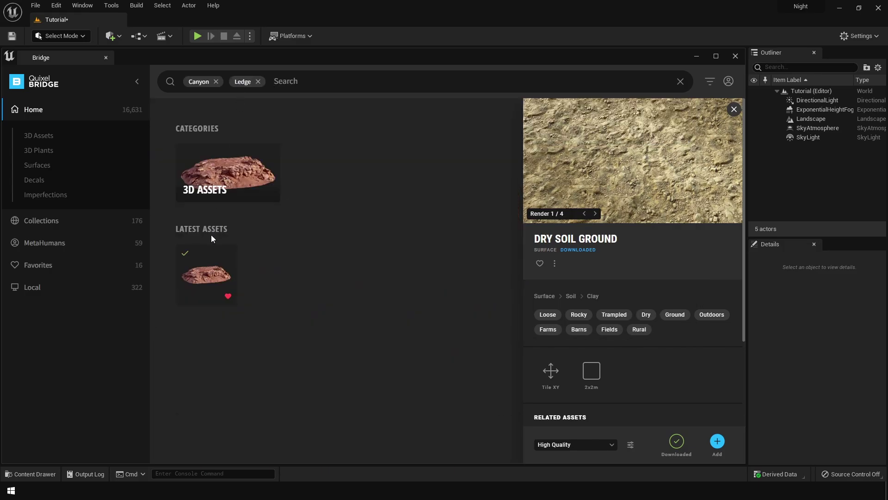
left_click(201, 272)
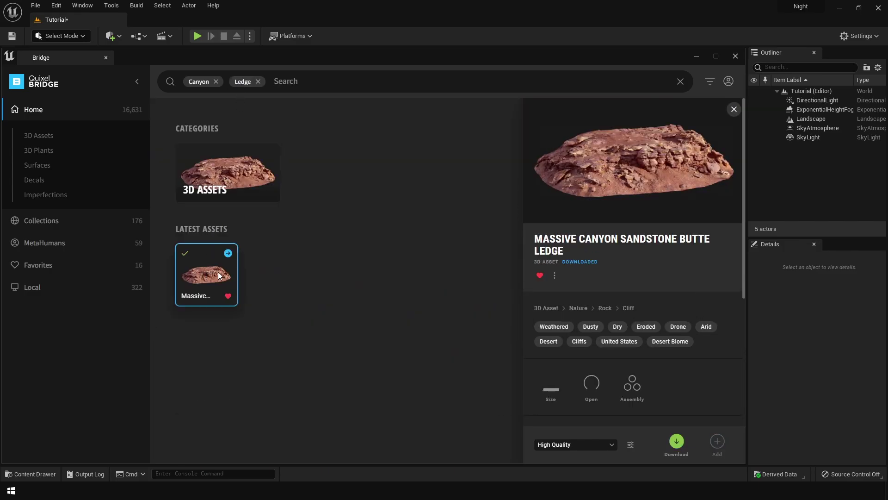
left_click(601, 445)
left_click(582, 429)
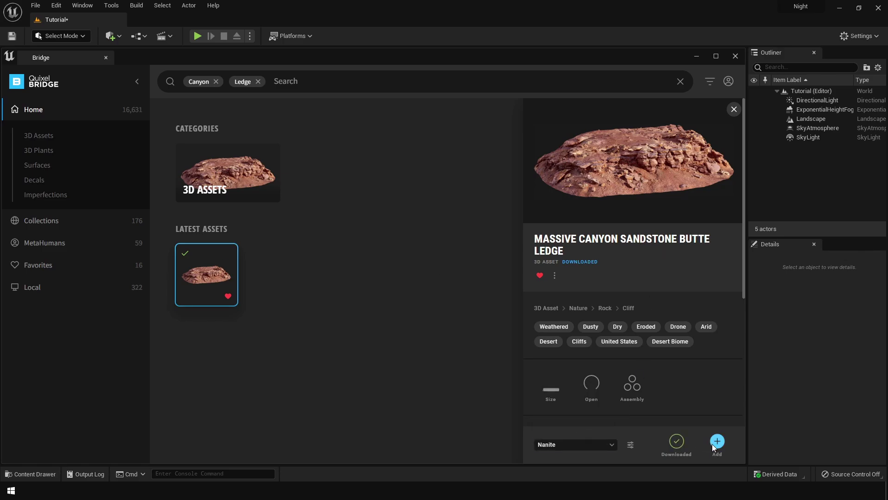
- Look up the Yellow Rabbitbrush and a twin cactus asset in Bridge
left_click(258, 82)
key("BackSpace")
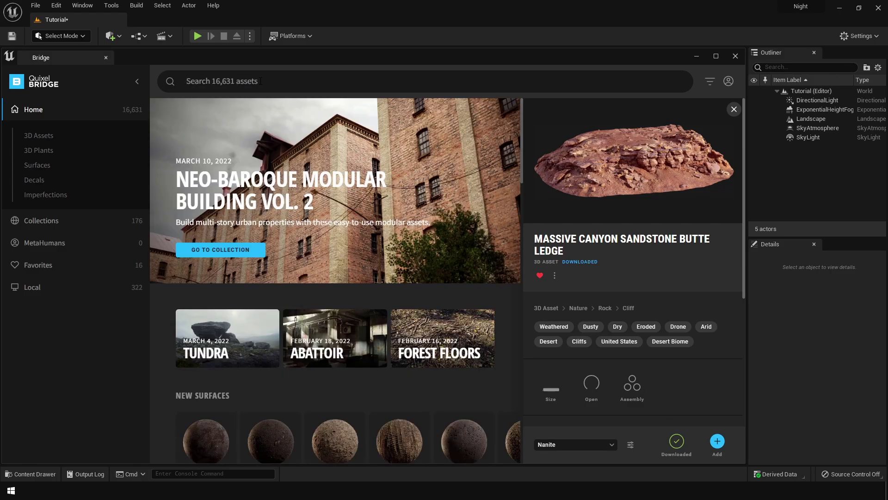
type("Yellow ra")
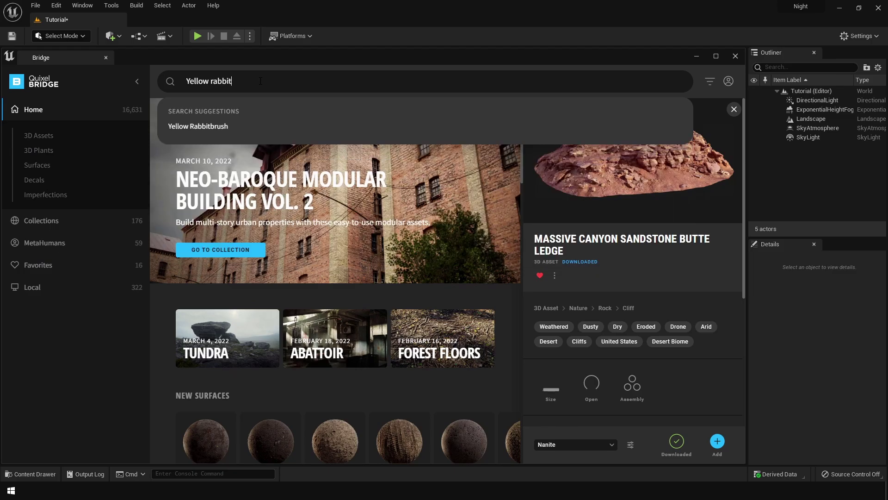
type("bbit")
left_click(241, 126)
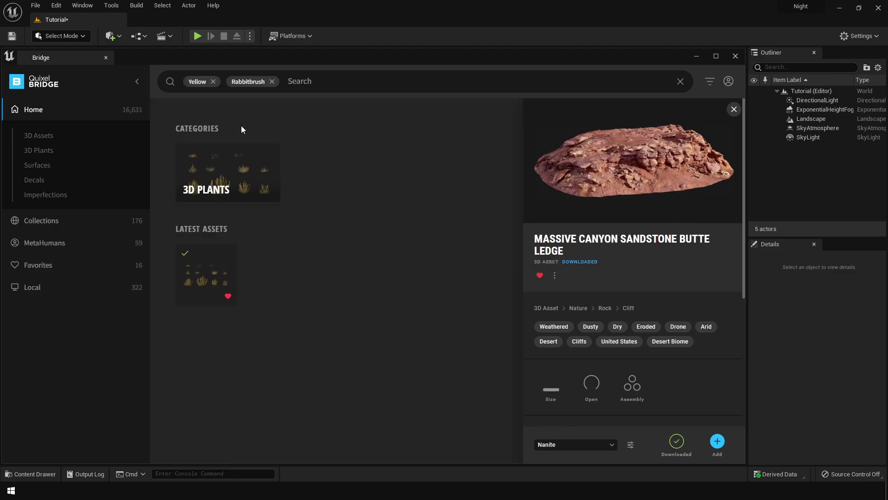
left_click(195, 280)
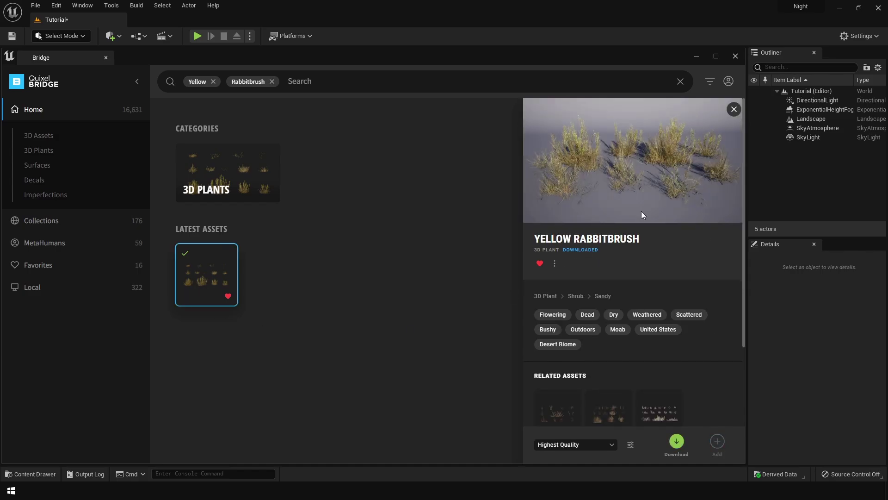
left_click(240, 79)
type("Cactus")
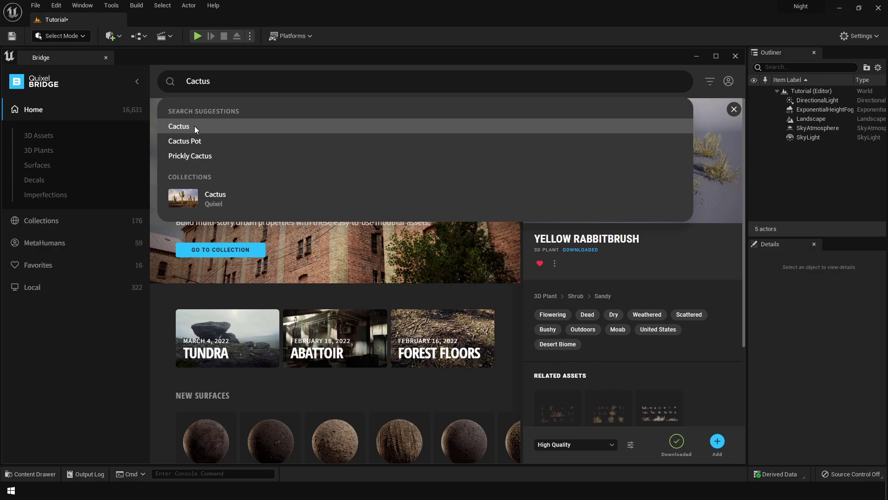
left_click(198, 126)
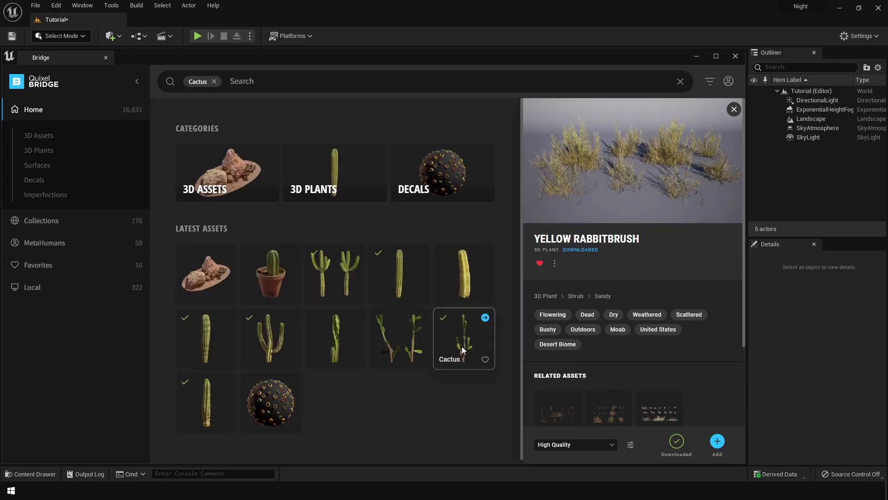
left_click(329, 274)
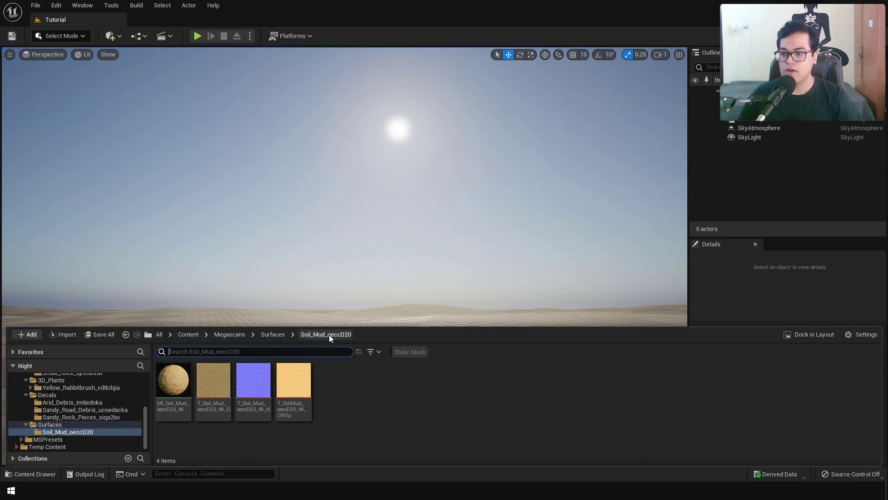
- Assign MI_Soil_Mud_oeccD20_4K as the landscape's Landscape Material
left_click(174, 390)
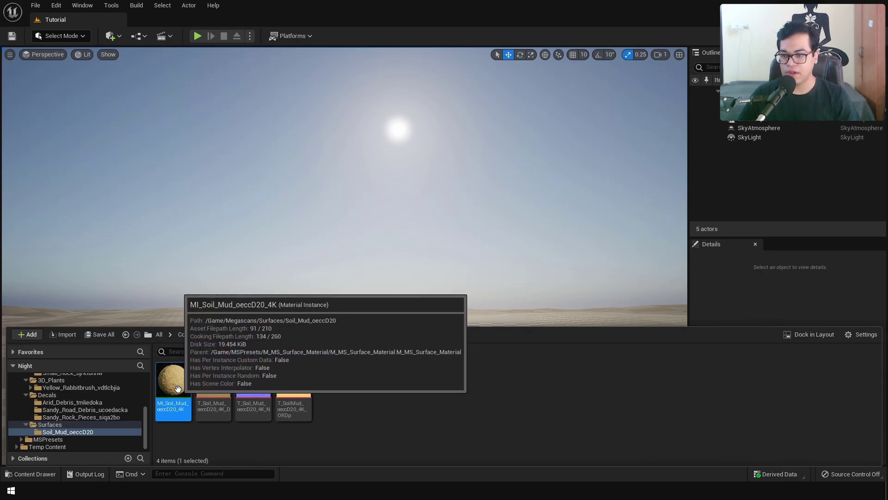
left_click_drag(178, 388, 198, 313)
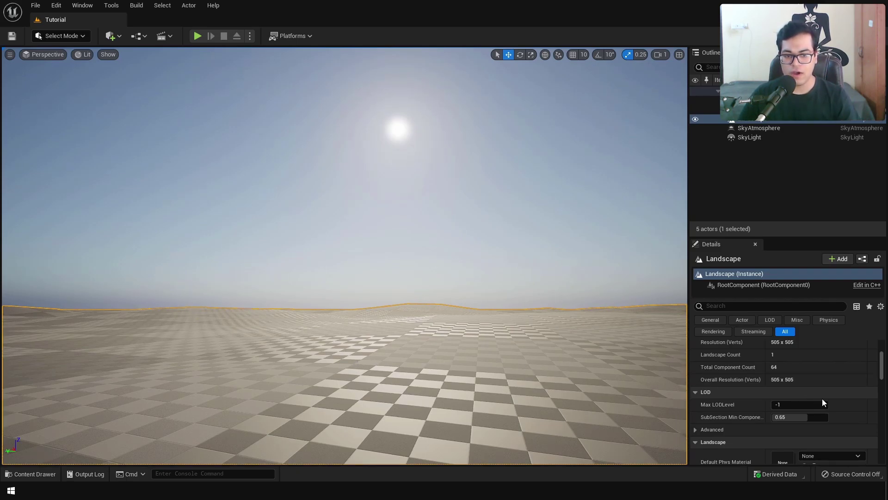
scroll(823, 399, "up", 5)
scroll(823, 399, "down", 6)
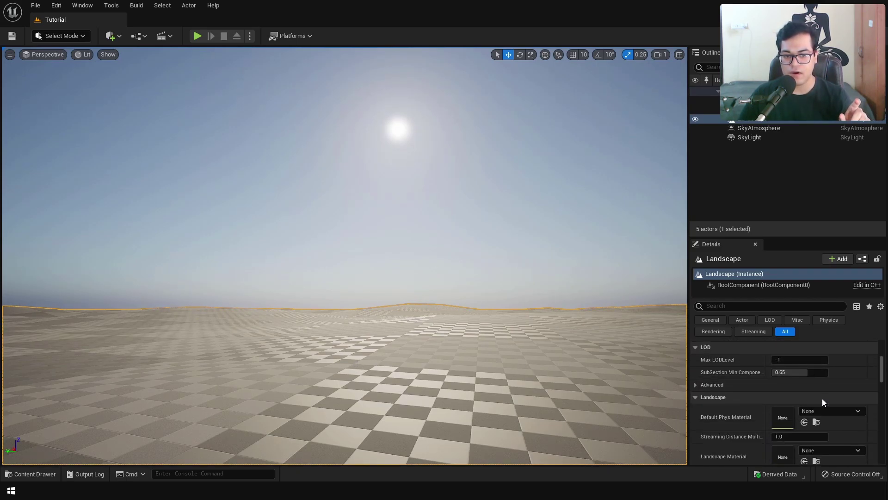
scroll(822, 398, "down", 2)
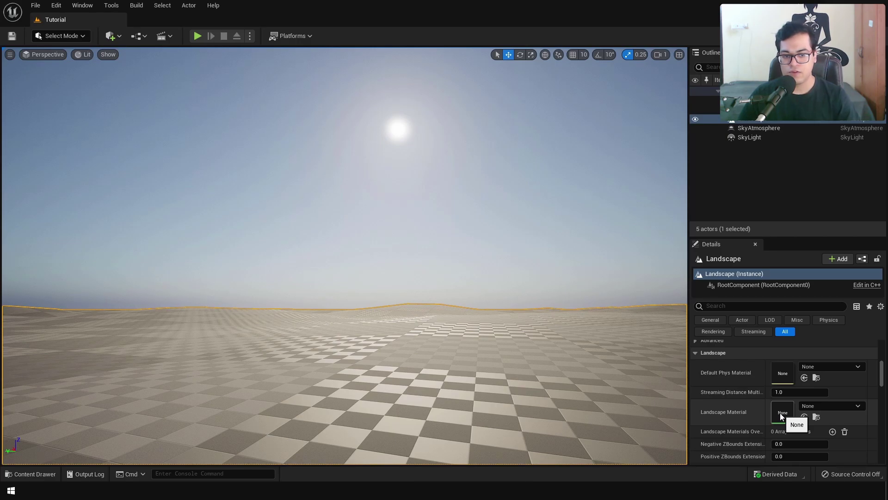
left_click(805, 418)
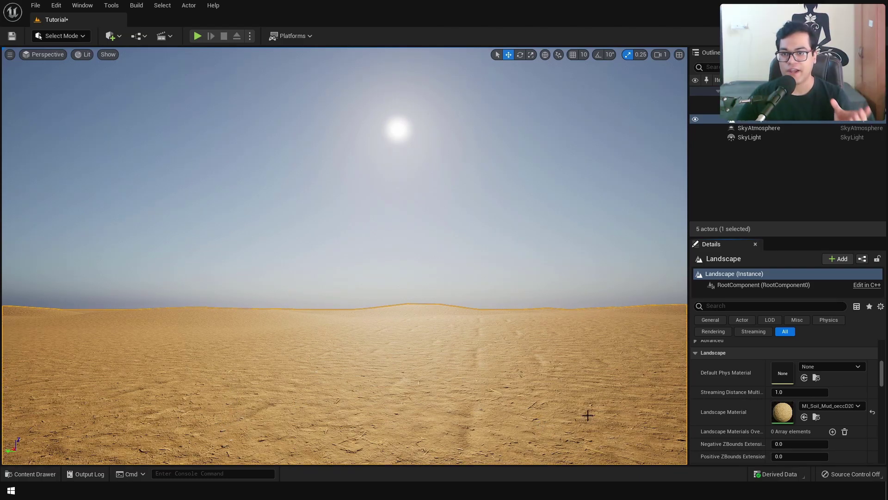
- Open MI_Soil_Mud_oeccD20_4K, enable Tiling/Offset, set Tiling X and Y to 0.5, and save
double_click(779, 413)
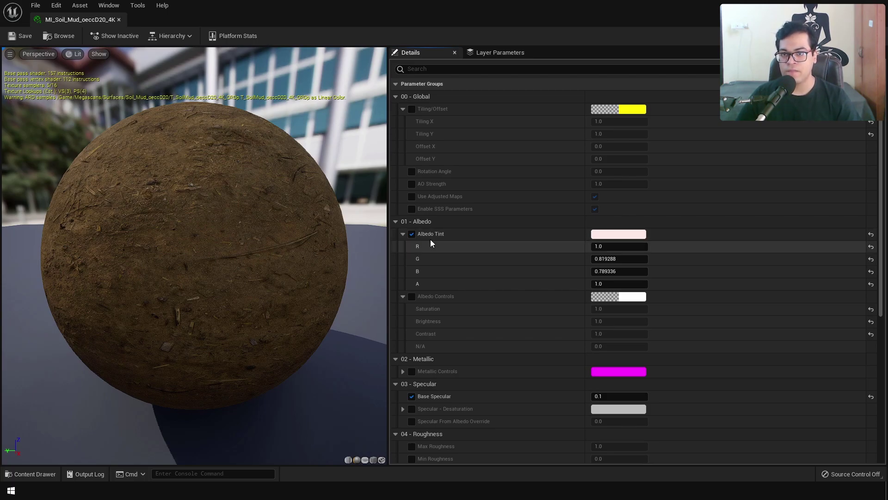
left_click(411, 109)
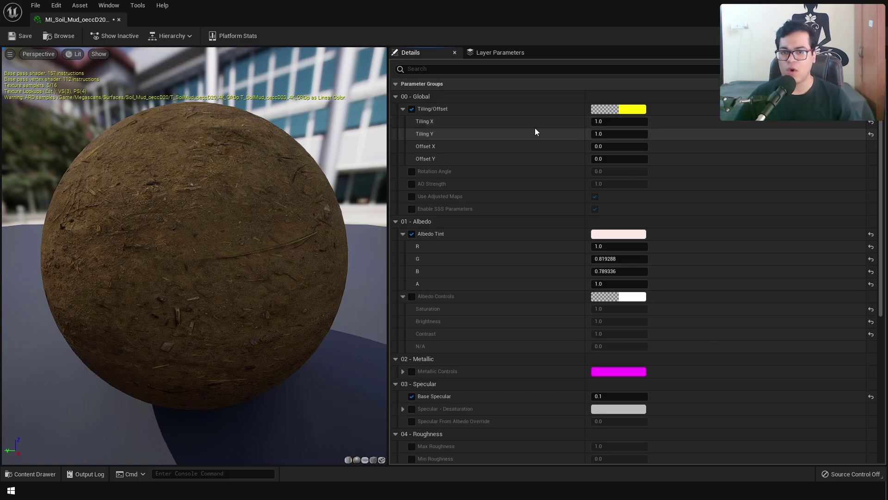
left_click(601, 121)
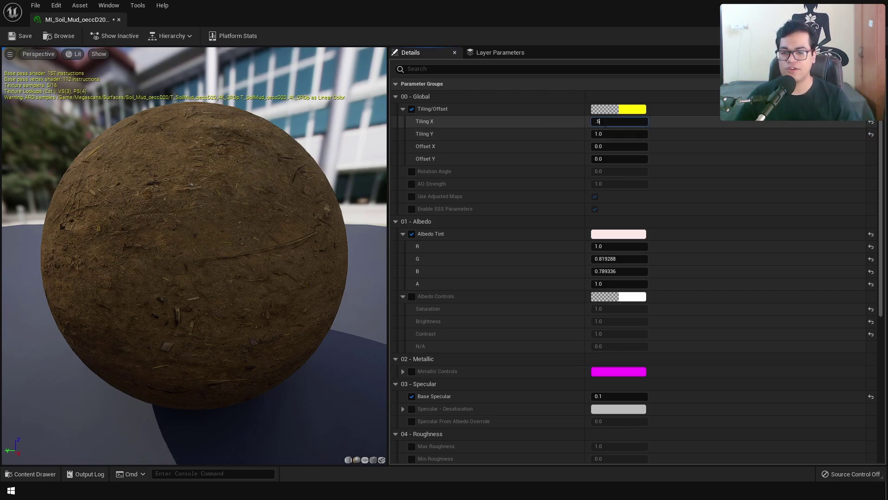
type(".5")
key("Return")
left_click(609, 134)
type(".5")
key("Return")
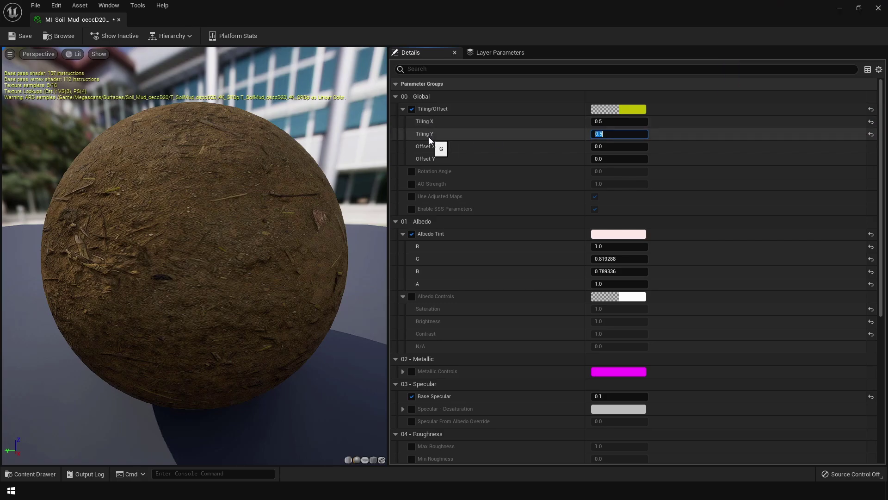
left_click(18, 39)
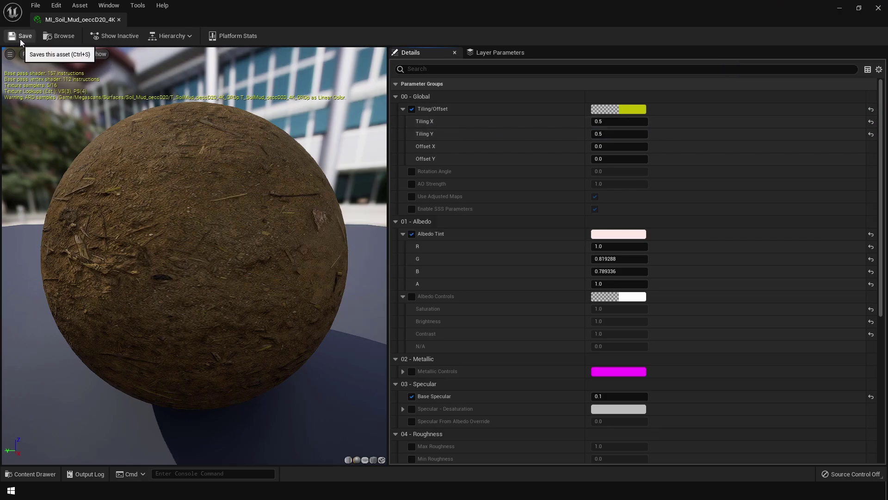
- Place a PostProcessVolume and enable Infinite Extent so it covers the whole level
left_click(877, 9)
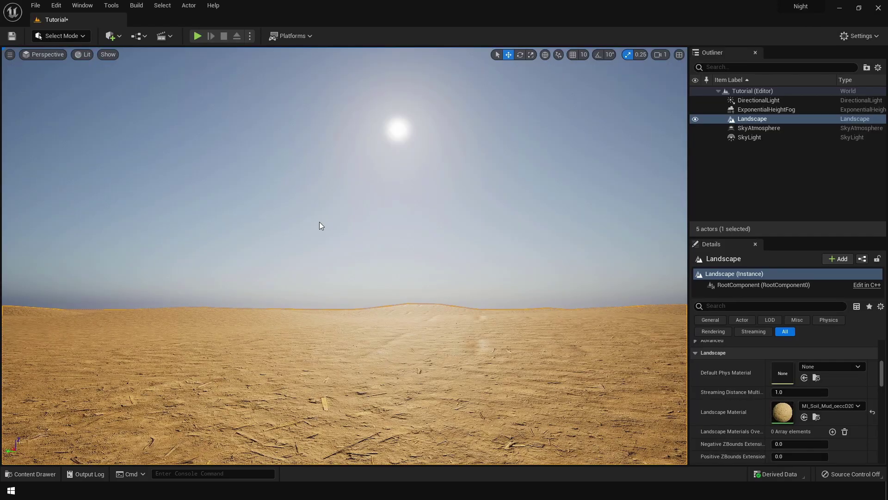
left_click(112, 37)
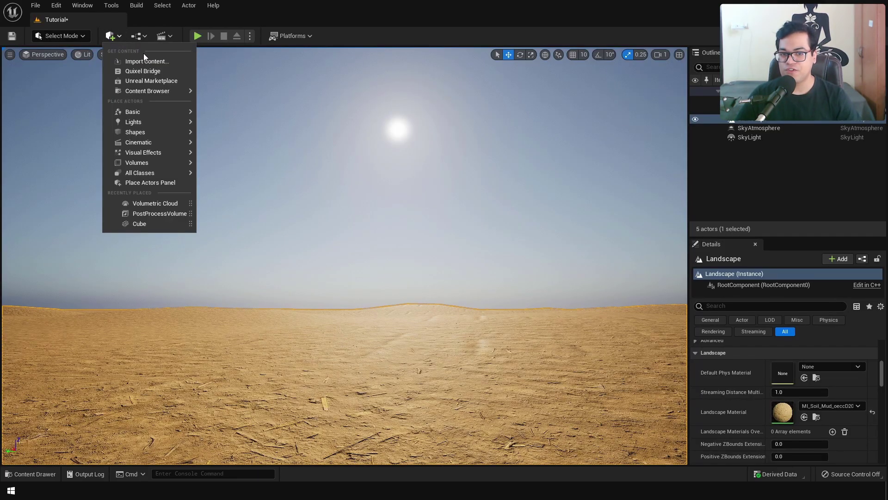
mouse_move(162, 152)
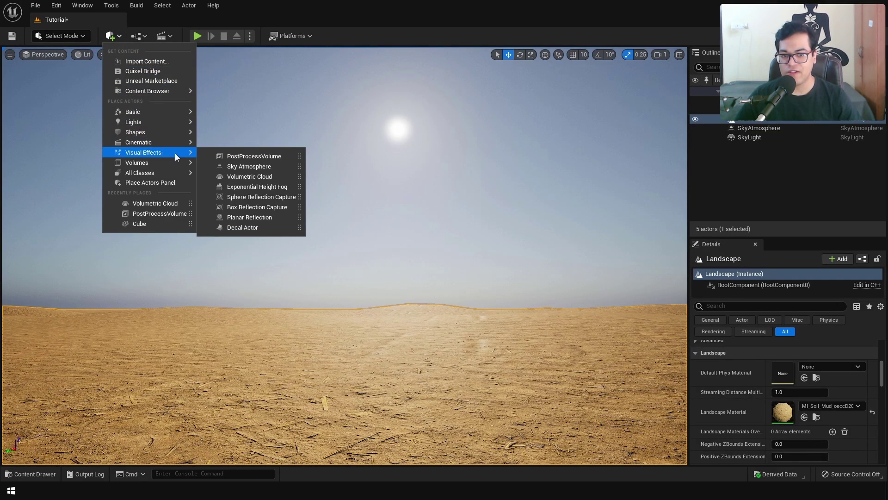
left_click(219, 158)
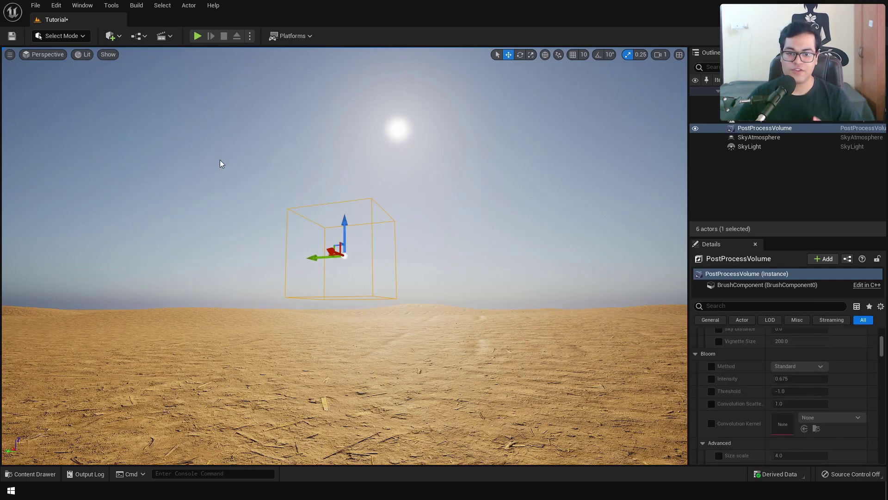
left_click(716, 306)
type("infinite")
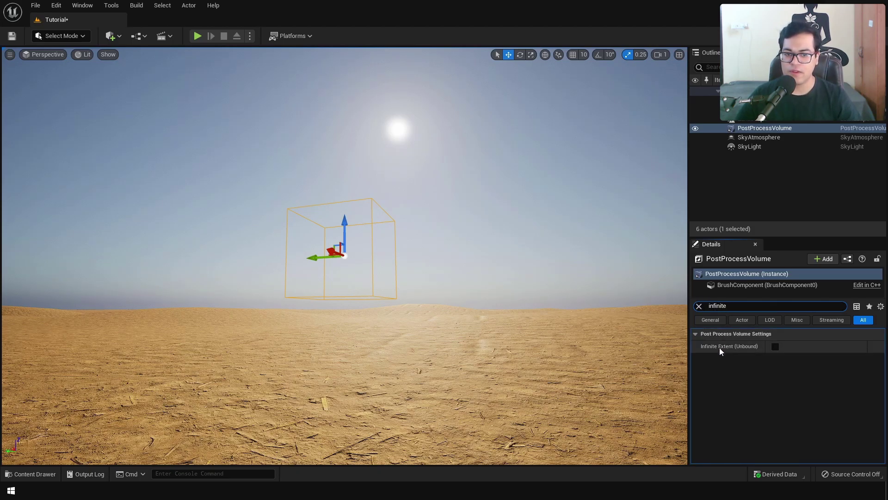
left_click(776, 347)
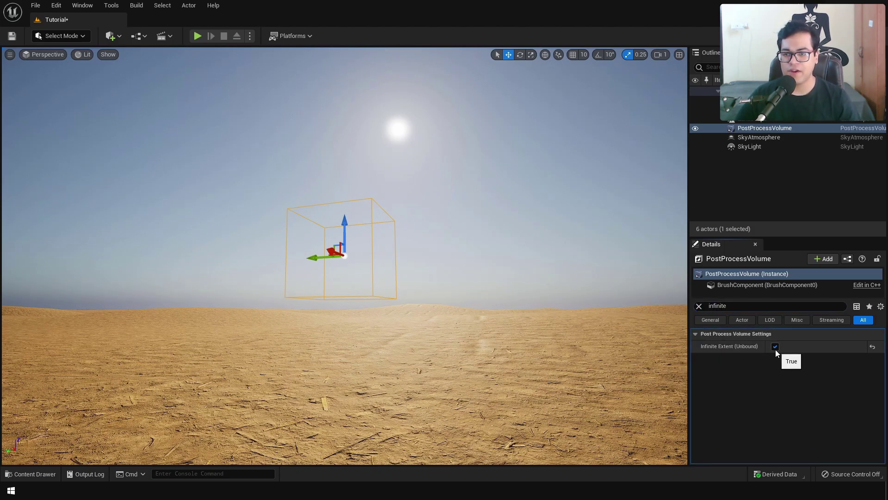
- Override the volume's exposure Min Brightness and Max Brightness, setting both to 1.0
double_click(723, 310)
type("e")
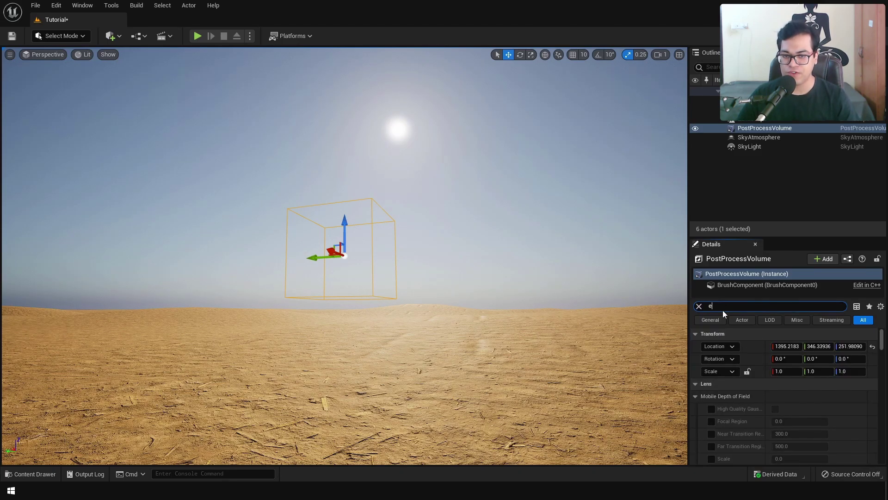
type("xposur")
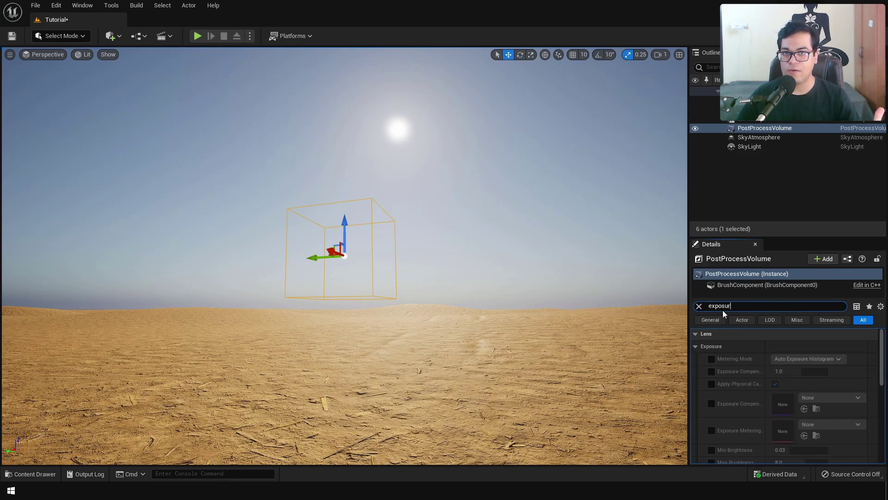
type("e")
scroll(726, 392, "down", 2)
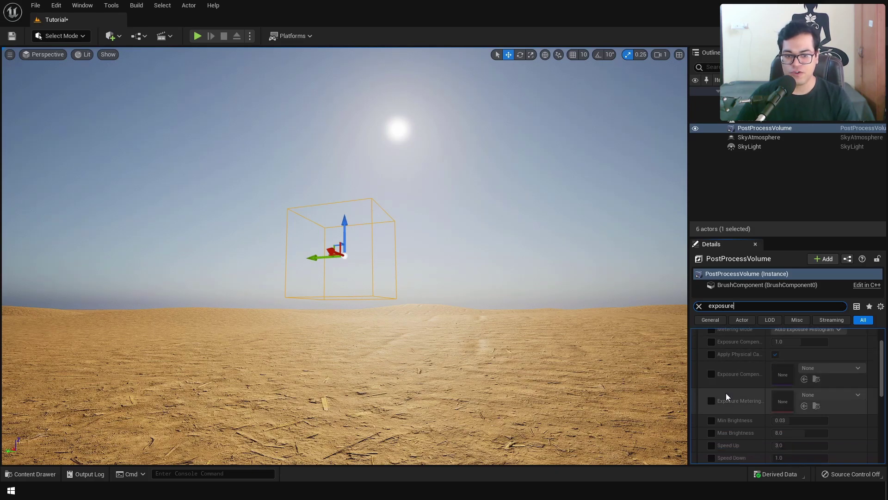
scroll(726, 393, "down", 2)
left_click(712, 391)
left_click(712, 403)
left_click(793, 391)
type("1")
key("Return")
left_click(800, 403)
type("1")
key("Return")
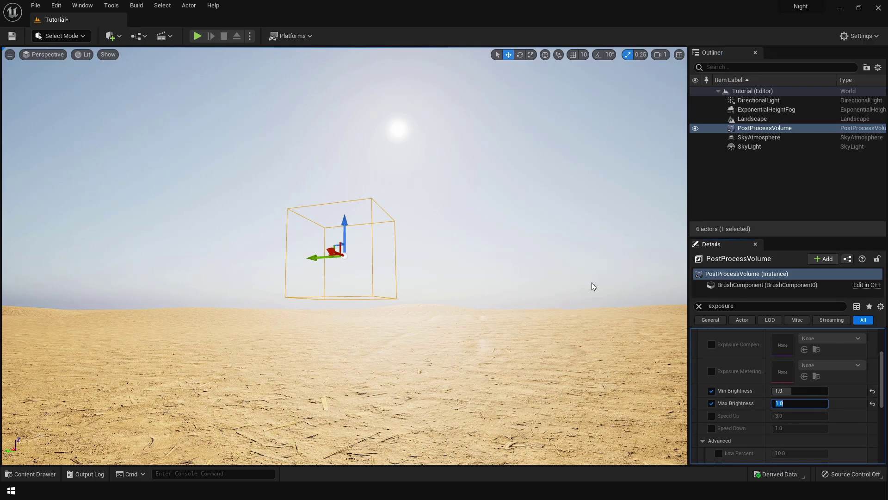
- Set the DirectionalLight intensity to 8 lux and rotate the sun with Ctrl+L
left_click(755, 99)
scroll(746, 398, "up", 1)
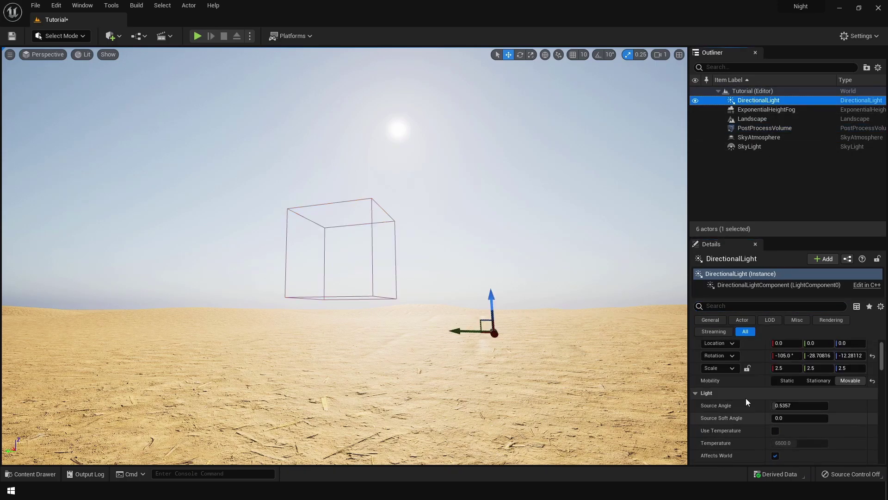
scroll(746, 398, "down", 4)
left_click(808, 415)
type("8")
key("Return")
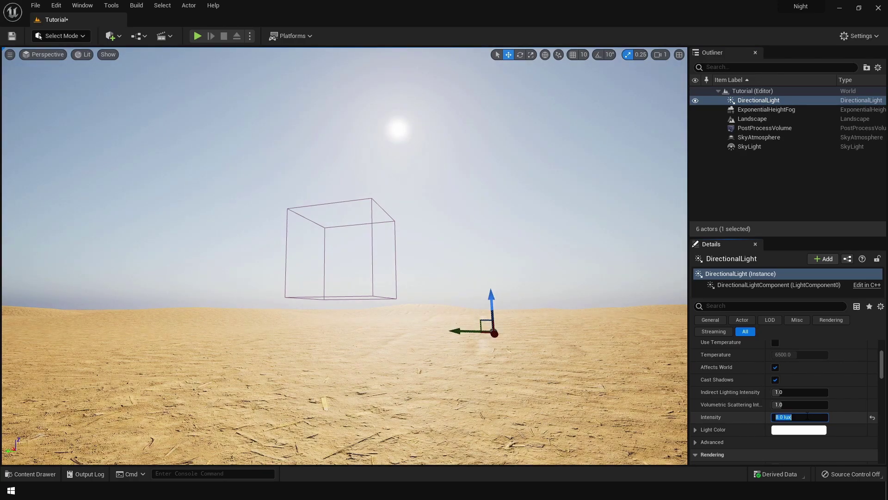
left_click(527, 229)
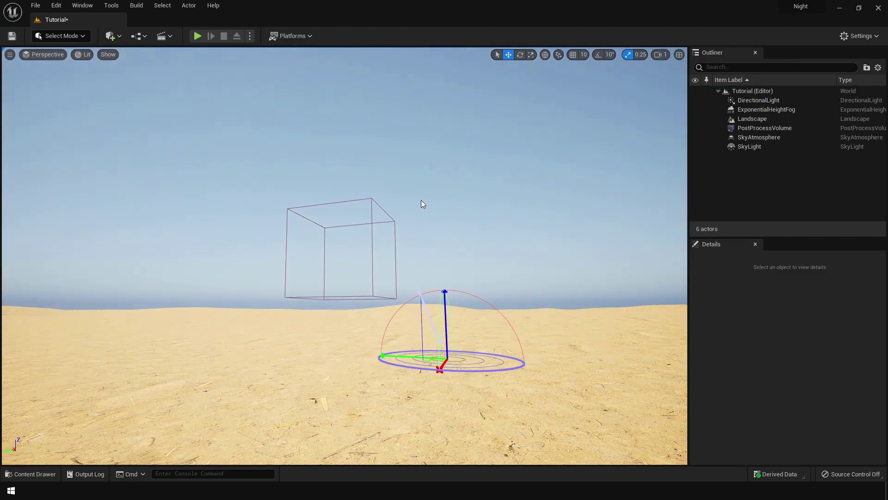
key("ctrl+l")
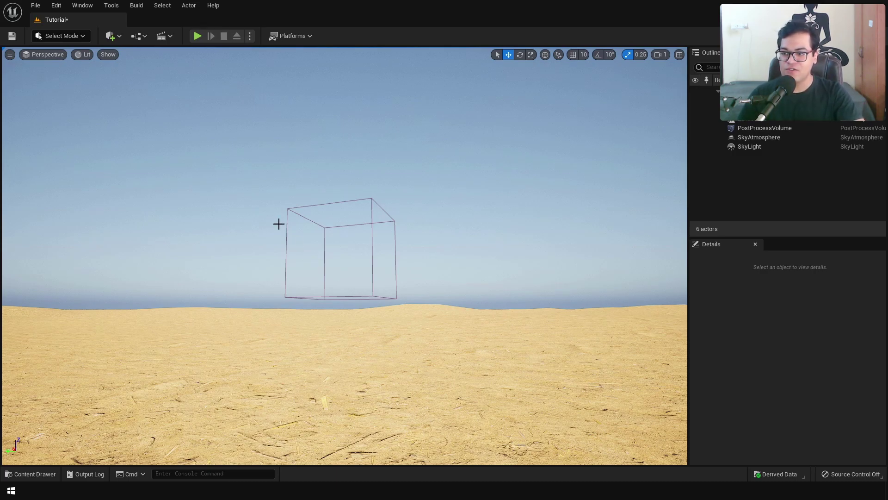
- Enter Foliage mode, inspect the rabbitbrush mesh, undo the placed bush, and reopen the Content Drawer
left_click(70, 40)
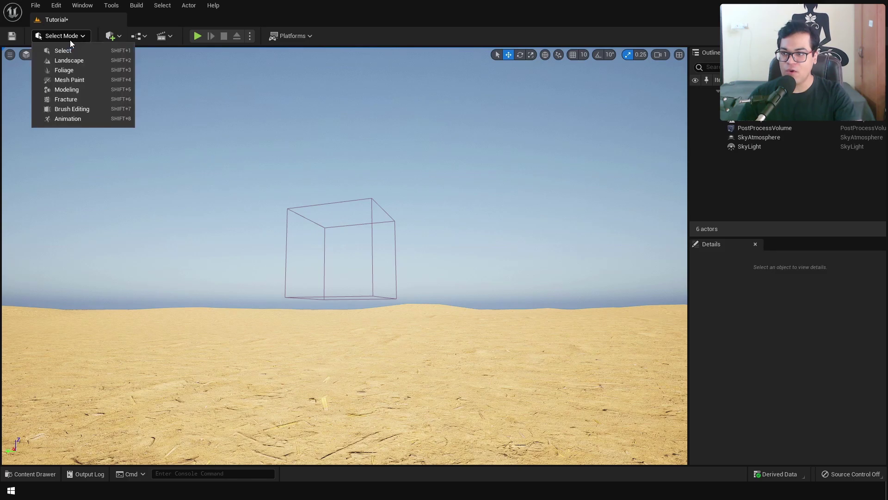
left_click(76, 69)
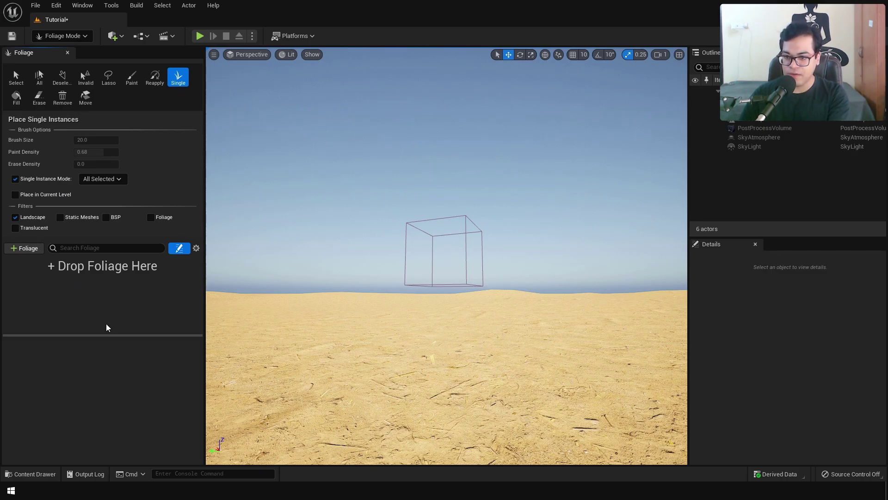
key("ctrl+space")
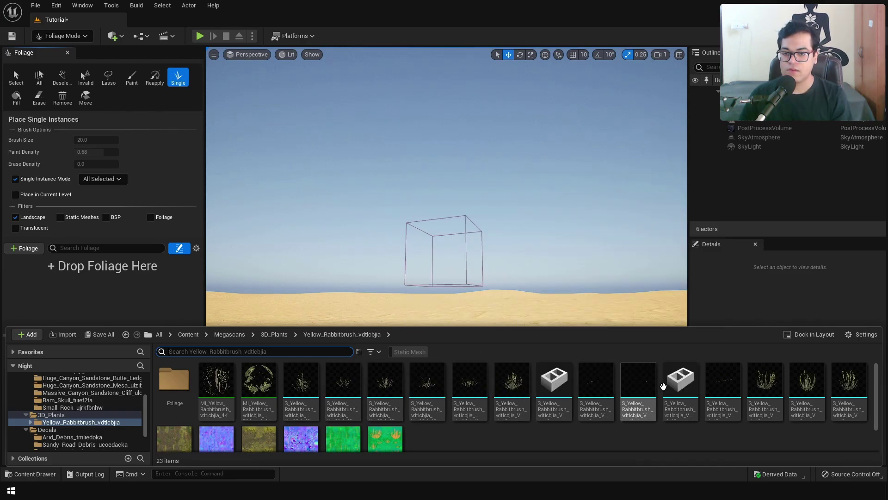
double_click(512, 382)
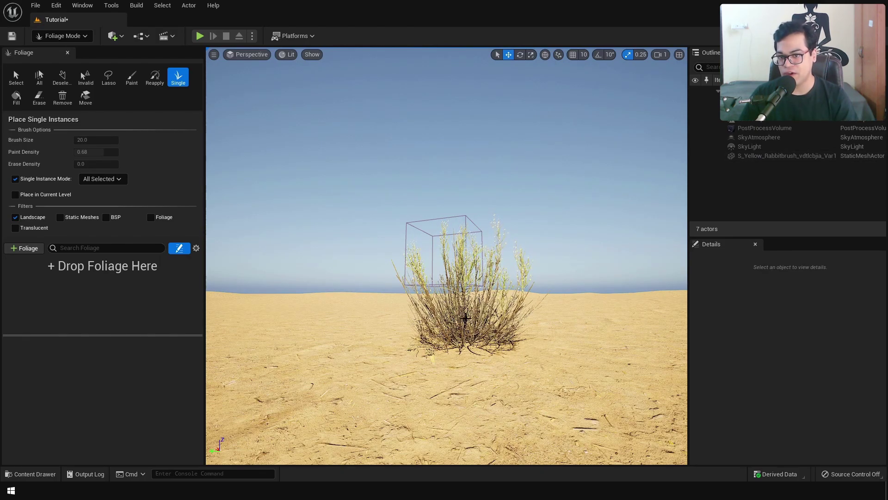
key("ctrl+z")
key("ctrl+space")
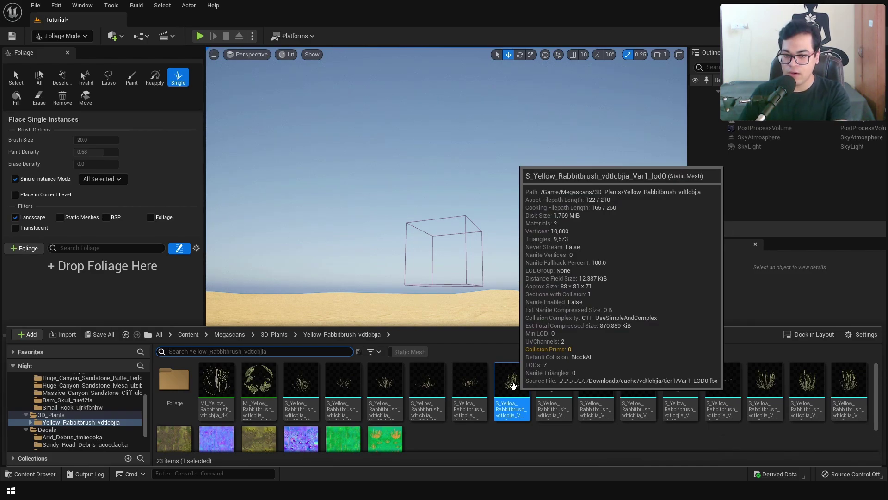
- Add the rabbitbrush mesh as a foliage type and plant bushes on the sand, undoing the last one
left_click_drag(512, 385, 99, 319)
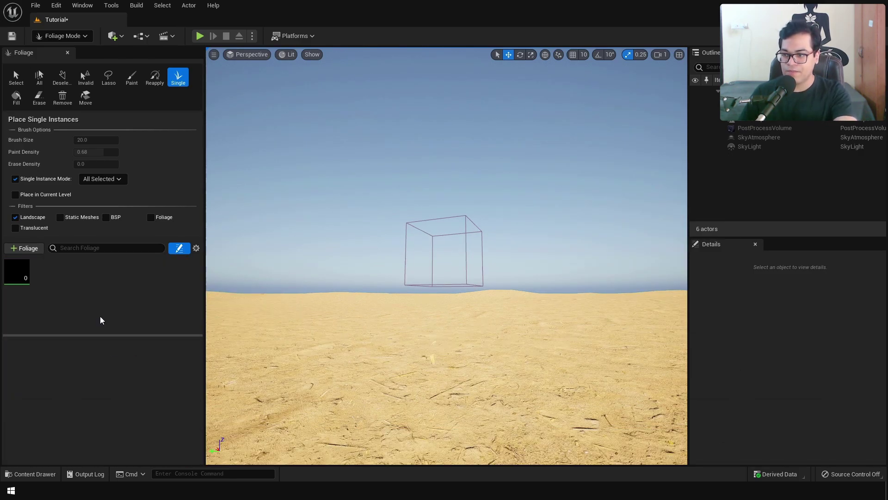
left_click(10, 282)
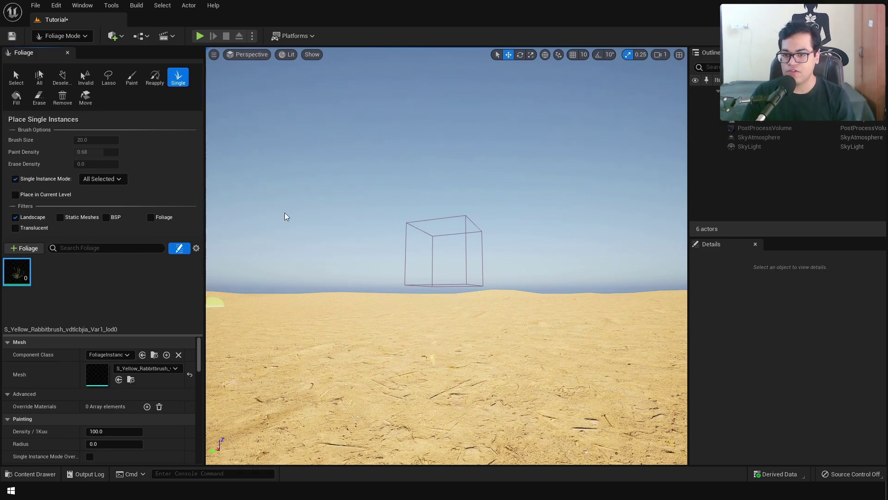
left_click(264, 298)
left_click(421, 326)
left_click(265, 371)
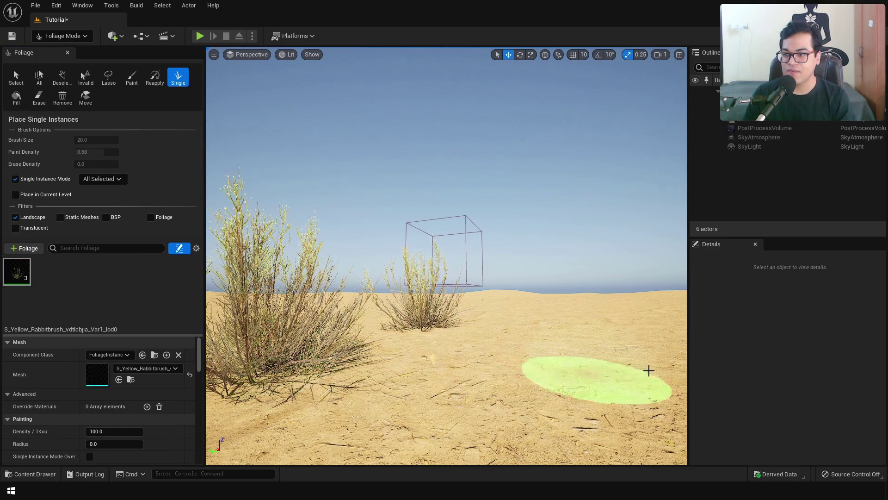
left_click(650, 365)
key("ctrl+z")
key("ctrl+z")
key("ctrl+z")
key("ctrl+z")
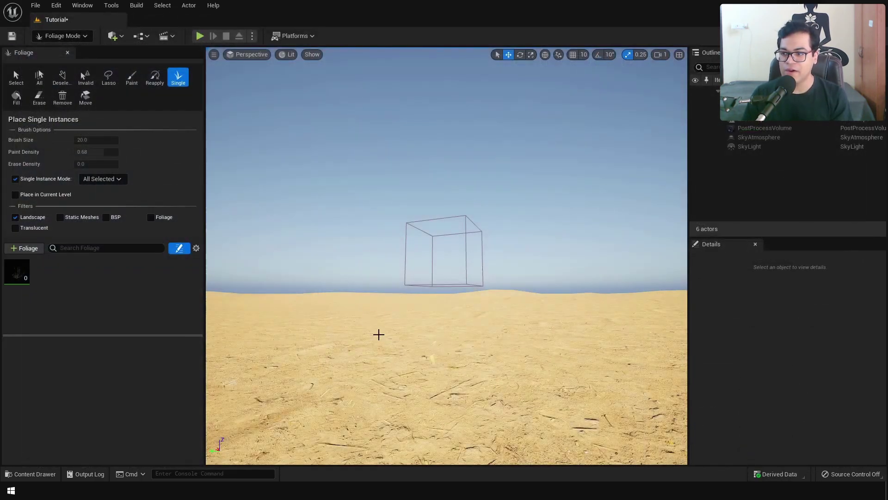
- Add the saguaro cactus mesh as a foliage type and activate it alongside rabbitbrush
key("ctrl+space")
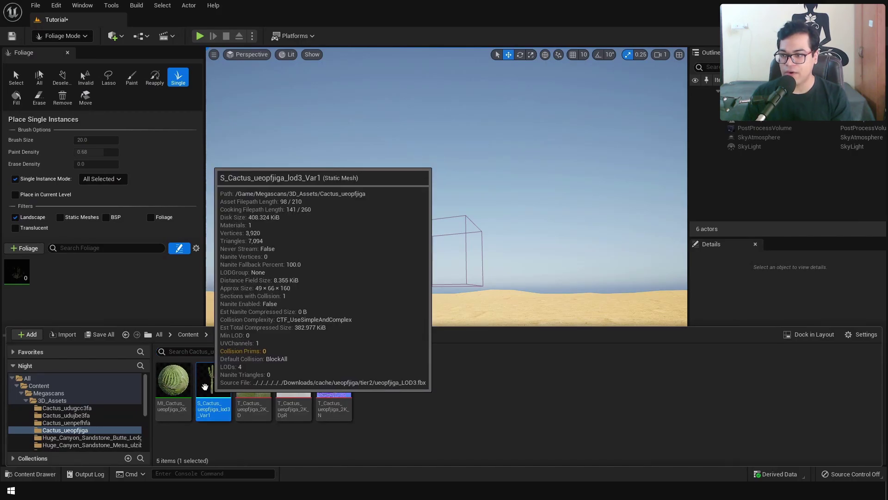
left_click_drag(206, 388, 128, 304)
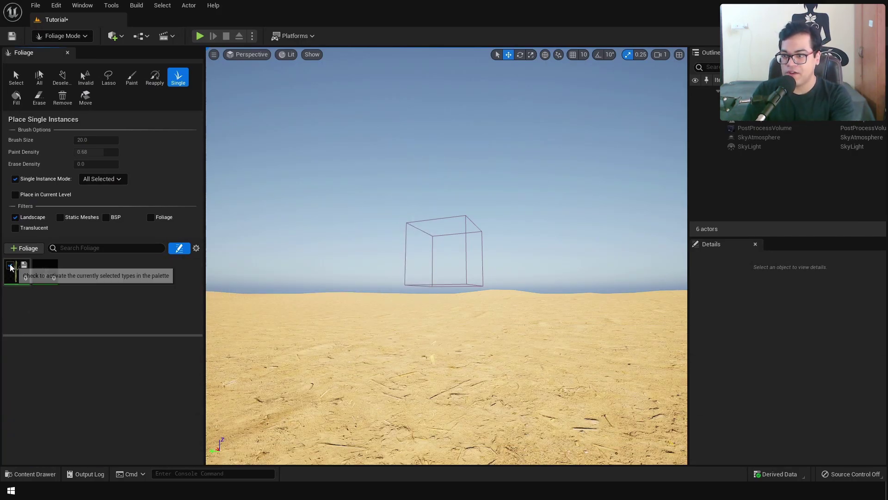
left_click(38, 265)
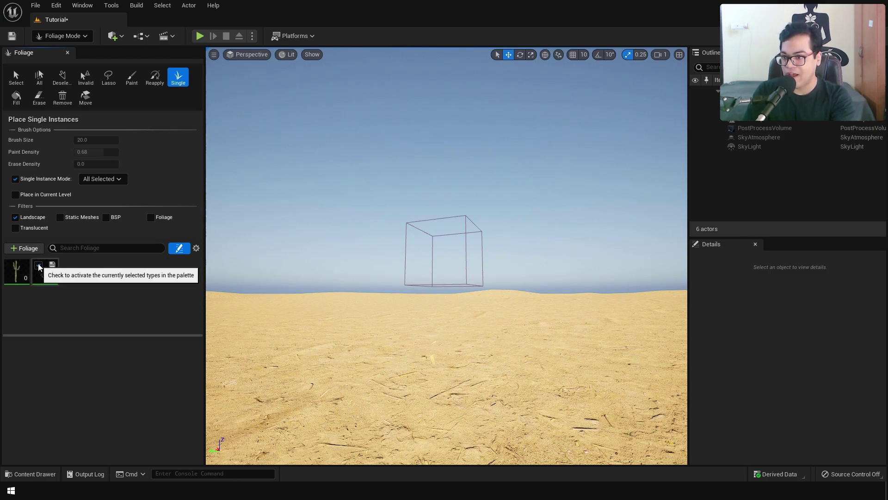
left_click(10, 266)
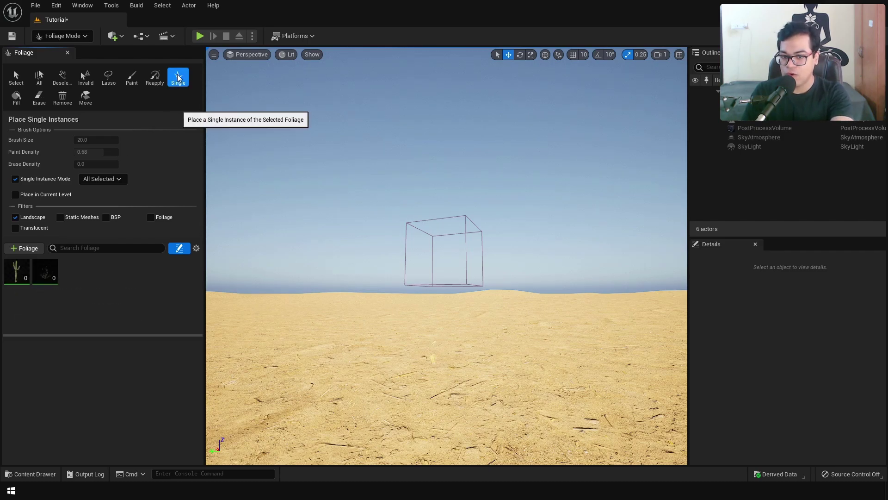
- Place cacti across the desert sand, undoing the last left-foreground one
left_click(338, 331)
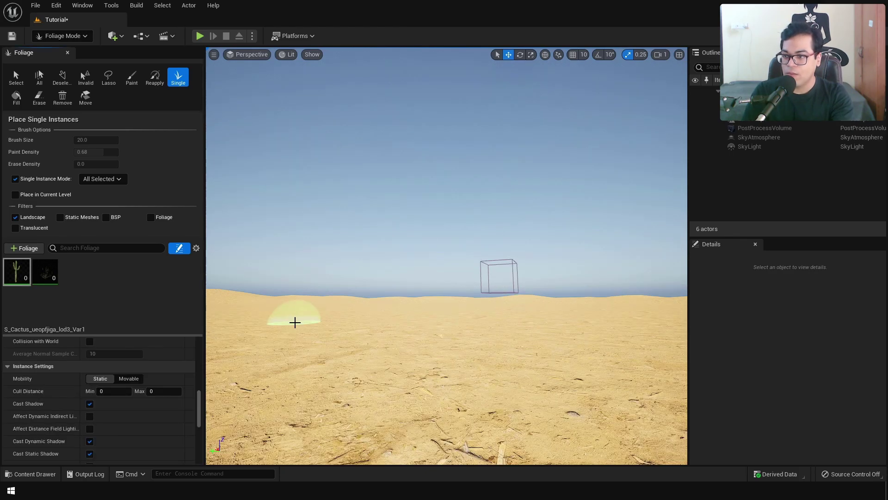
left_click(294, 321)
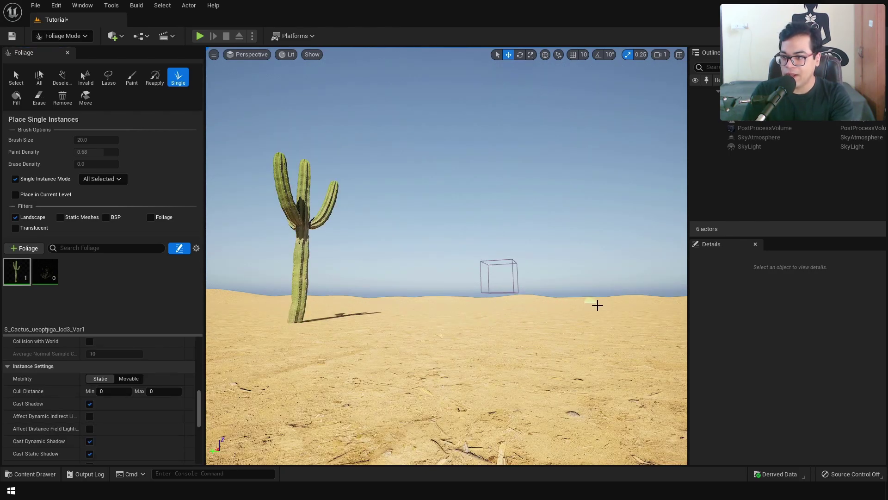
left_click(599, 305)
left_click(405, 302)
left_click(551, 366)
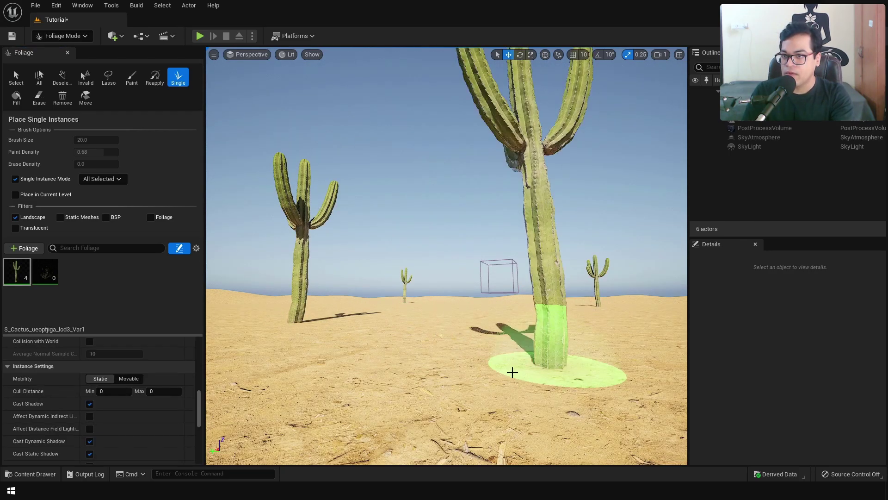
left_click(283, 381)
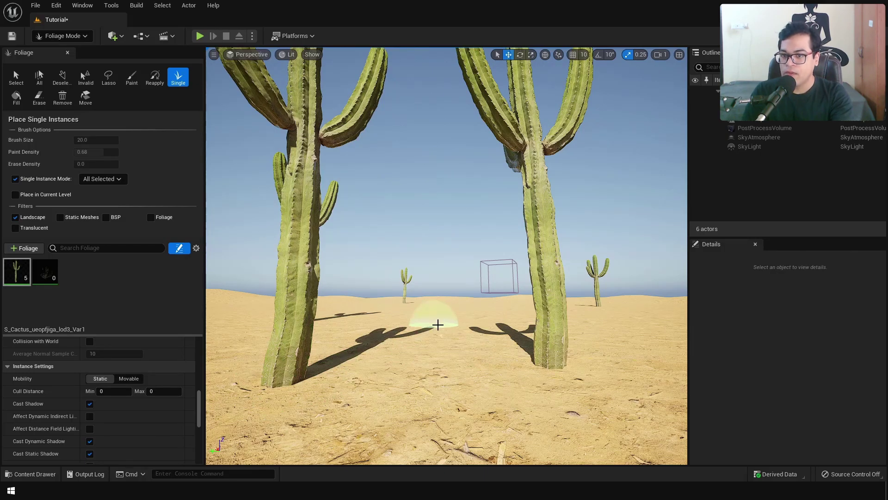
scroll(439, 325, "down", 5)
key("ctrl+z")
scroll(439, 325, "down", 3)
- From a wider desert view, place two more cacti on the right and farther back
right_click_drag(439, 325, 439, 417)
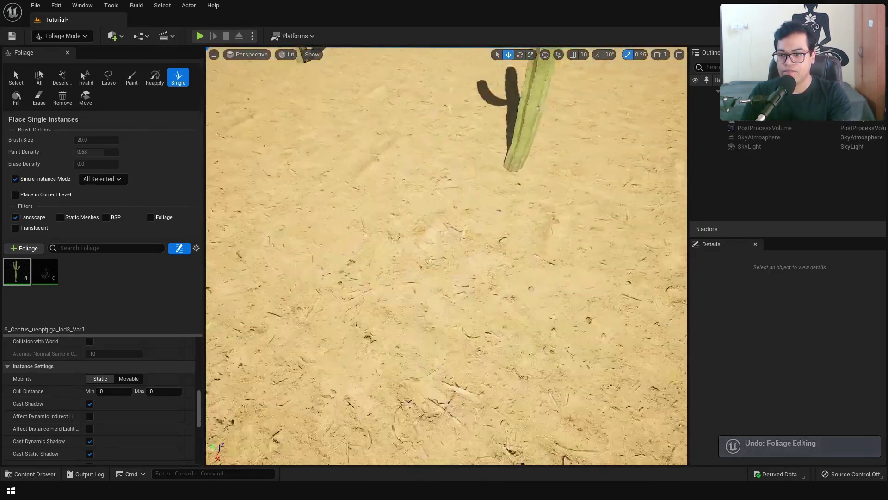
right_click_drag(531, 370, 531, 278)
left_click(585, 248)
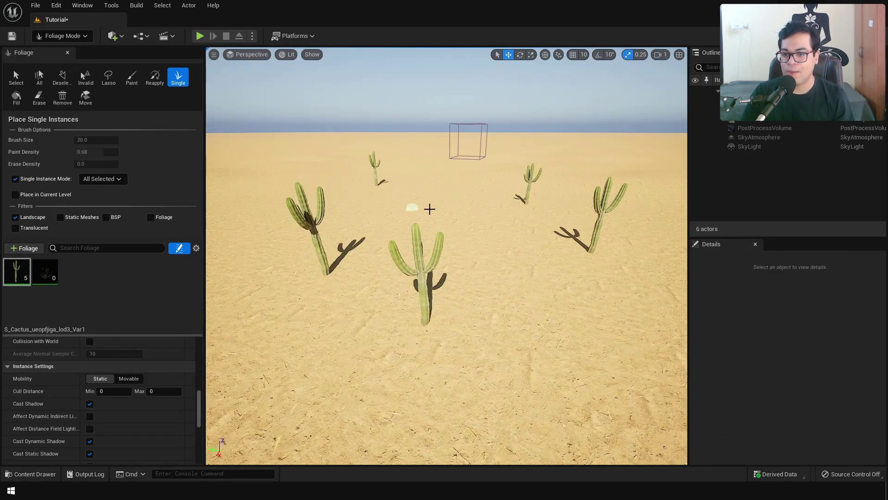
left_click(430, 209)
scroll(429, 209, "up", 5)
right_click_drag(430, 209, 437, 180)
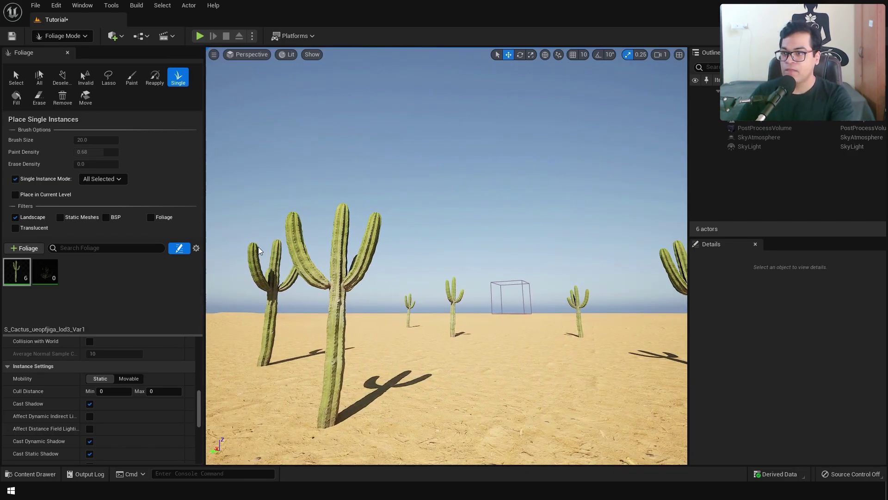
- Using the foliage Select tool, nudge the left foreground cactus further left
left_click(16, 76)
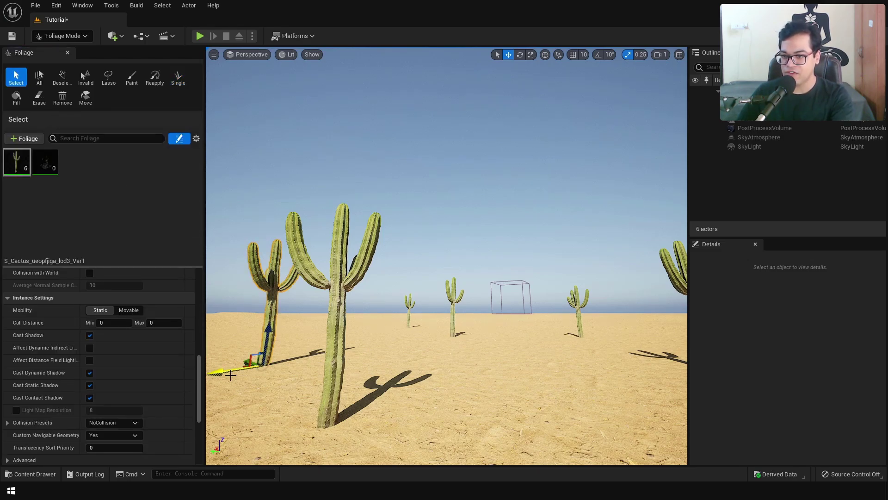
left_click(228, 370)
scroll(259, 376, "down", 5)
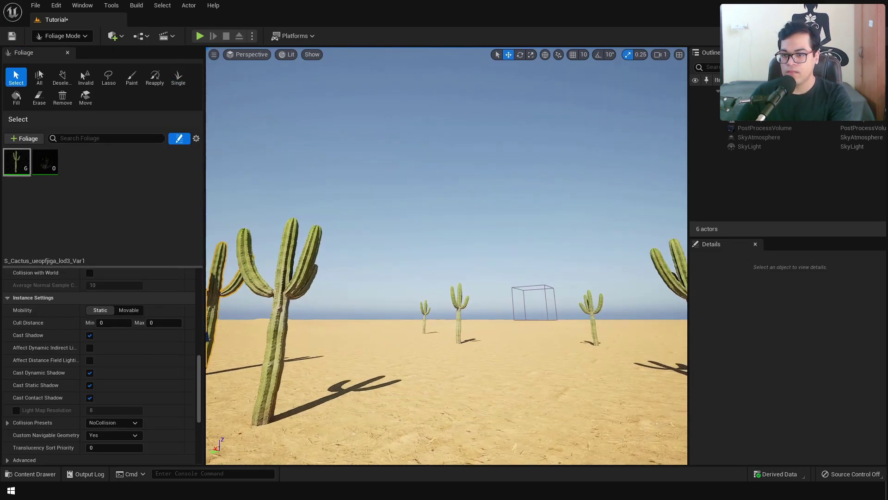
left_click_drag(237, 349, 211, 334)
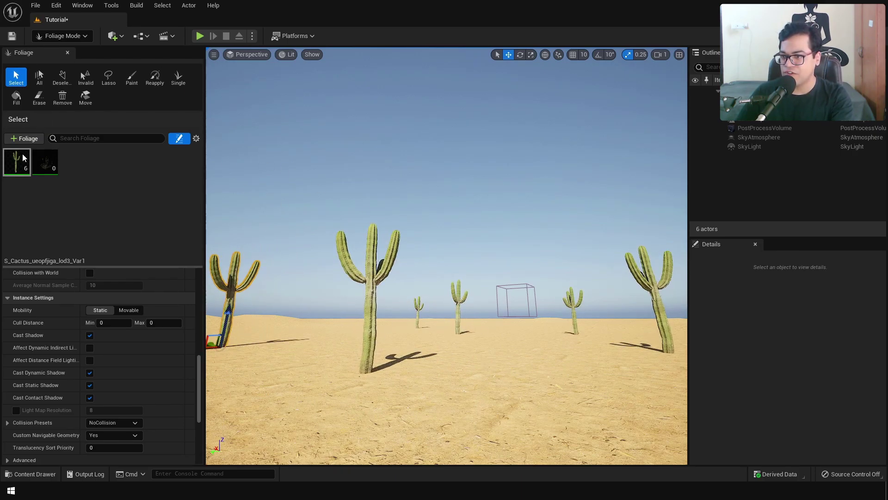
mouse_move(28, 173)
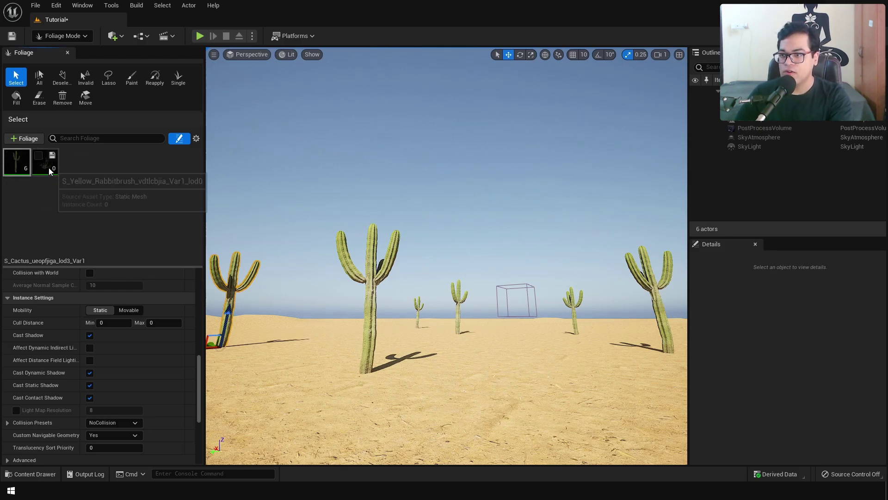
- Choose the Yellow Rabbitbrush foliage and plant bushes among the cacti near the centre
left_click(42, 180)
left_click(178, 77)
left_click(268, 407)
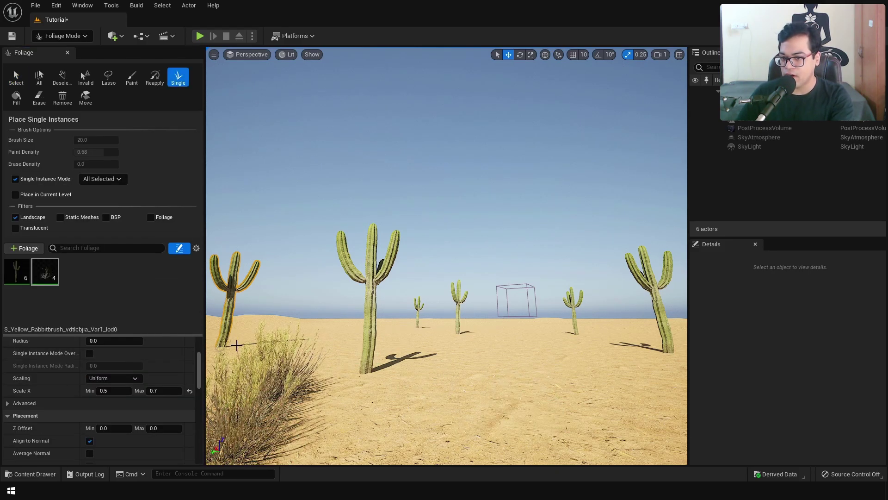
left_click(469, 344)
left_click(457, 363)
left_click(451, 368)
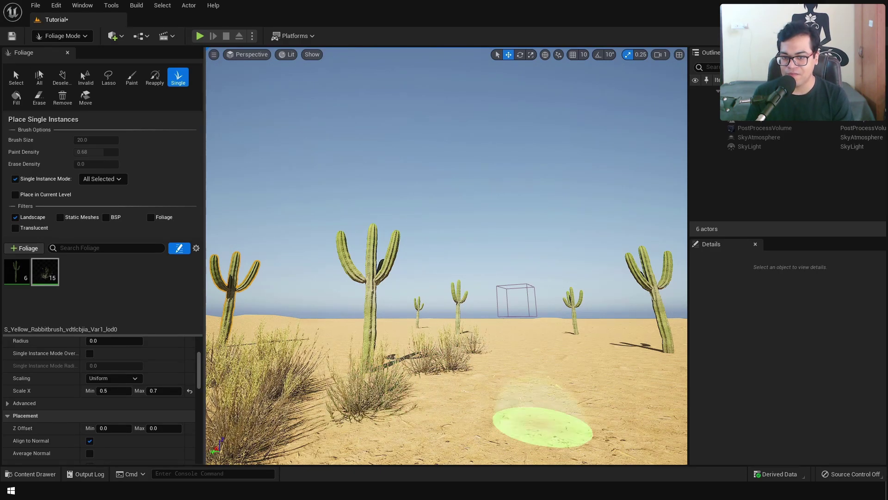
- Scatter more rabbitbrush bushes across the lower right foreground sand
right_click_drag(520, 427, 520, 397)
left_click(656, 420)
left_click(640, 430)
left_click(625, 440)
left_click(612, 448)
left_click(588, 430)
left_click(558, 376)
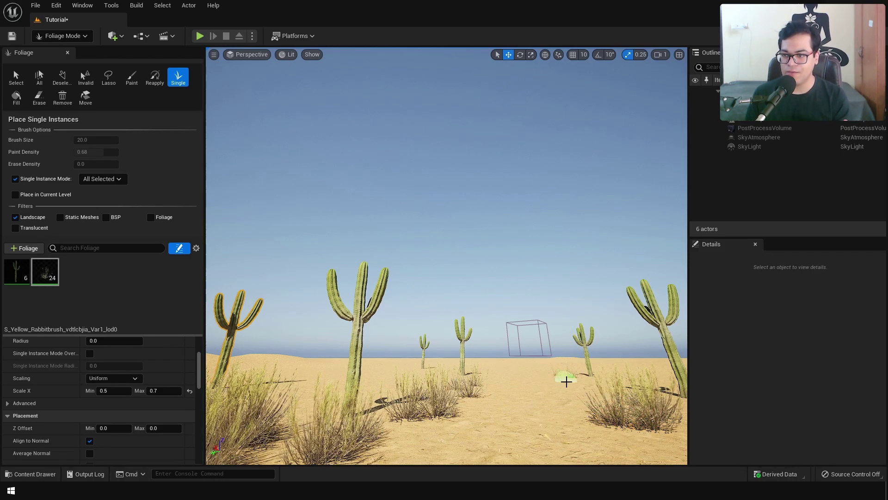
left_click(564, 406)
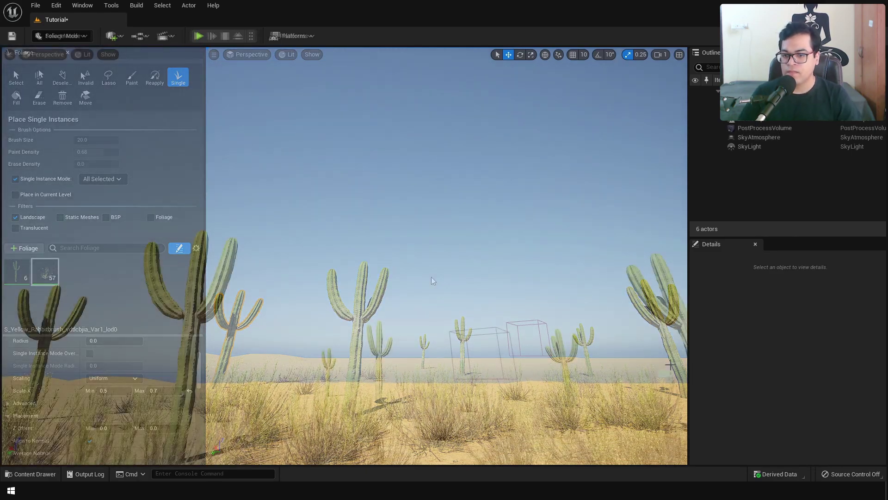
- Rotate the sun with Ctrl+L to a new angle to relight the desert
key("ctrl+l")
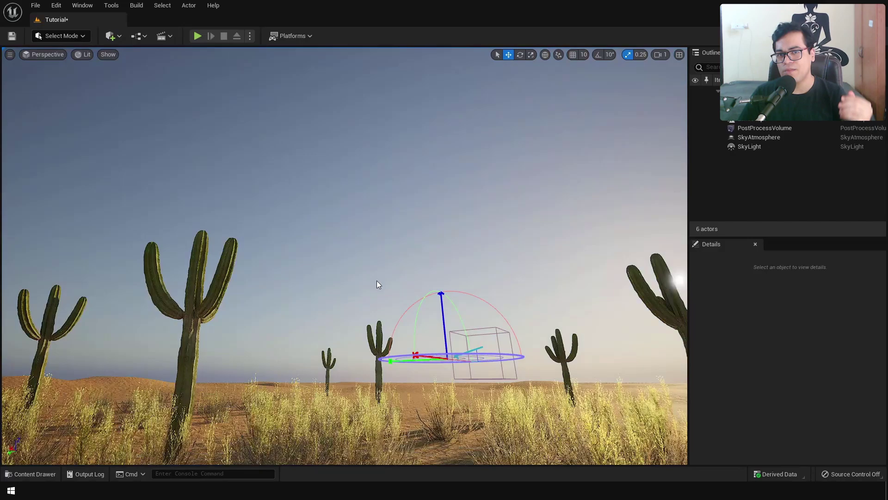
left_click_drag(377, 285, 366, 260, "ctrl")
key("ctrl+s")
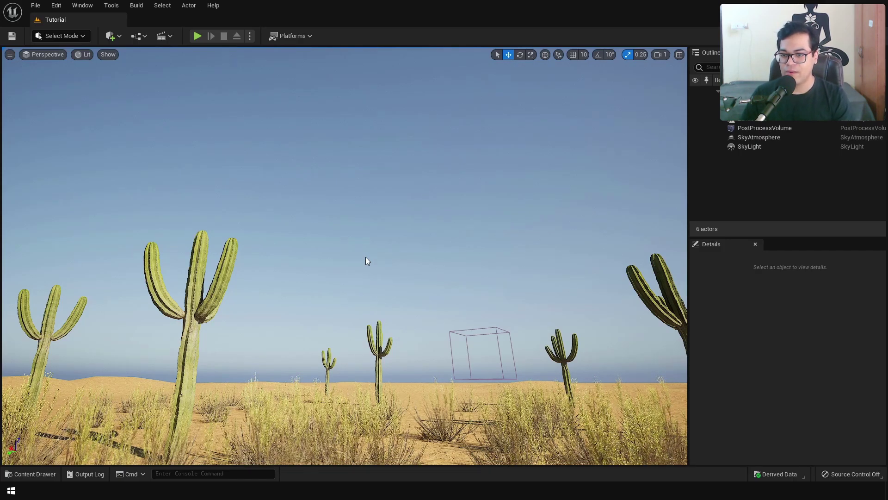
- Place the sandstone canyon mesh on the horizon and snap it down into the sand
key("ctrl+space")
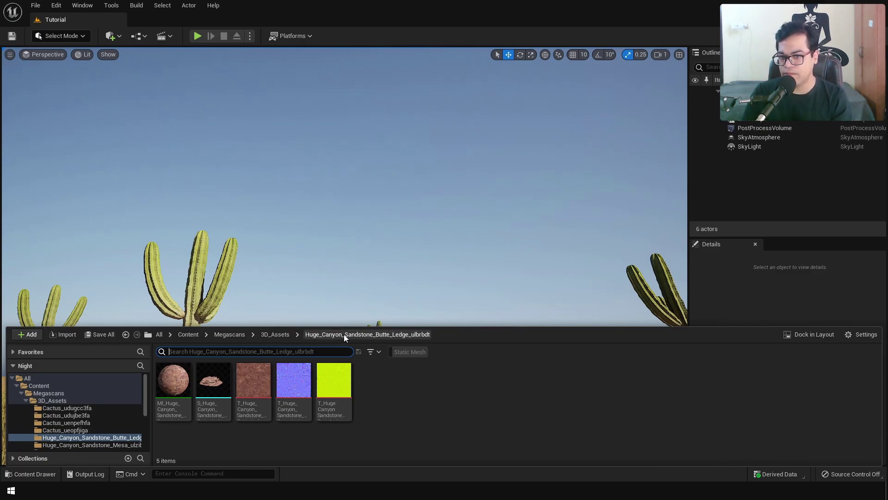
mouse_move(218, 382)
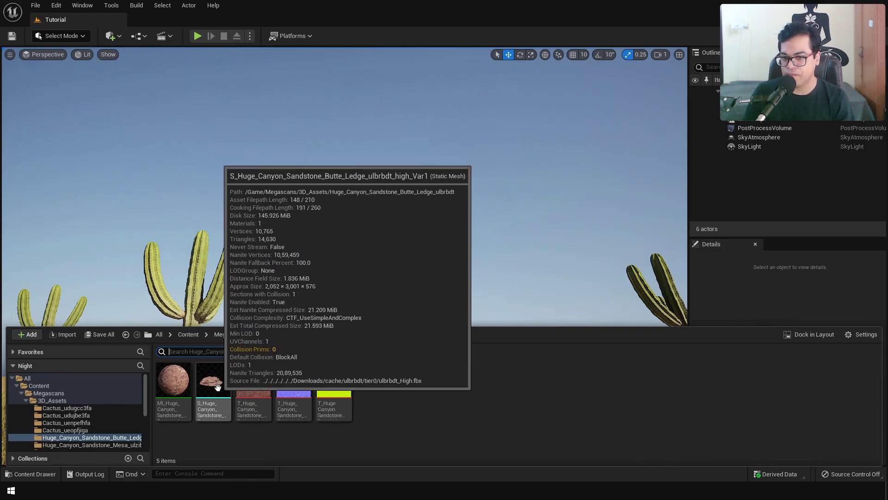
left_click_drag(218, 382, 476, 190)
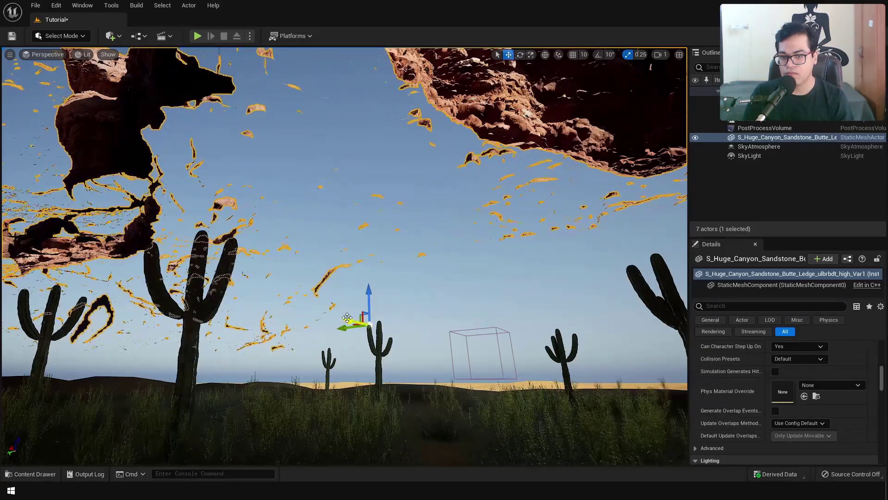
key("End")
left_click_drag(519, 319, 520, 350)
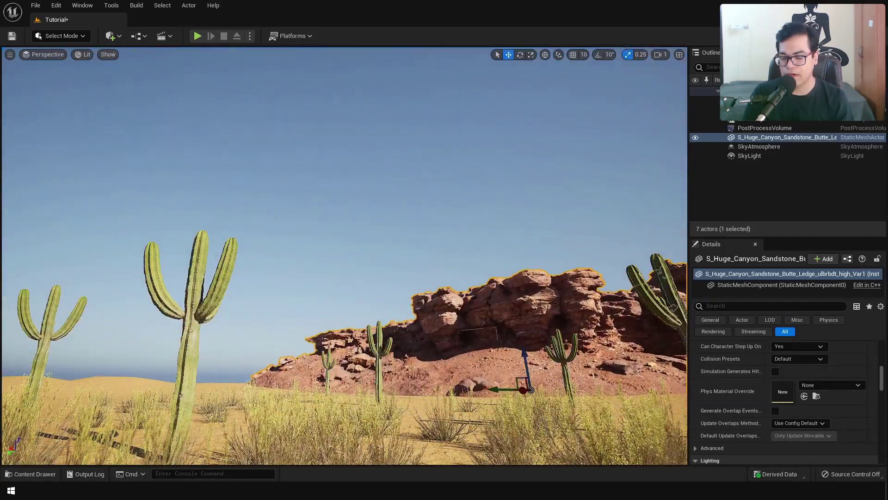
- Duplicate the canyon rock and move the copy to the left
left_click(454, 198)
left_click(498, 389)
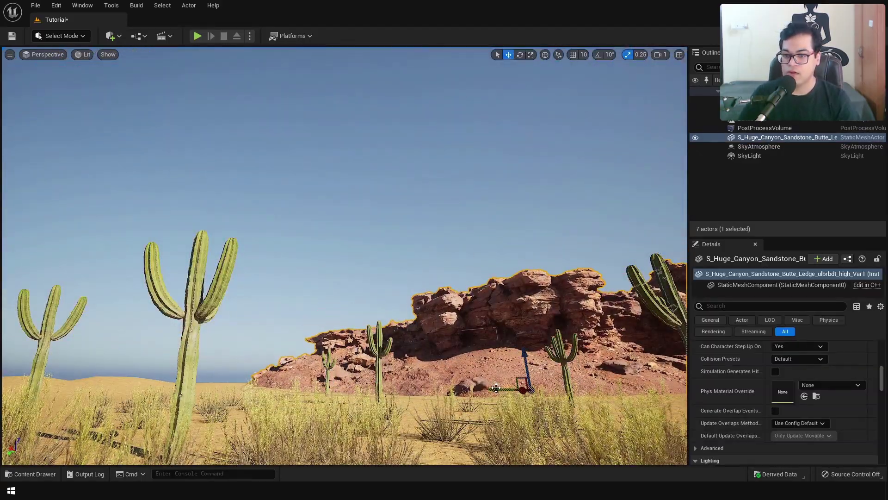
left_click_drag(496, 388, 157, 385, "alt")
left_click(363, 174)
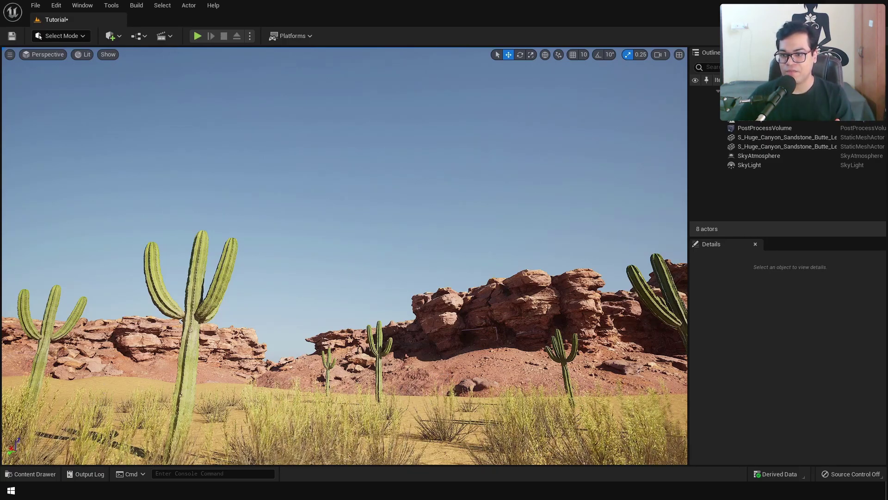
- Select the right canyon rock in the viewport
left_click(117, 388)
left_click(139, 357)
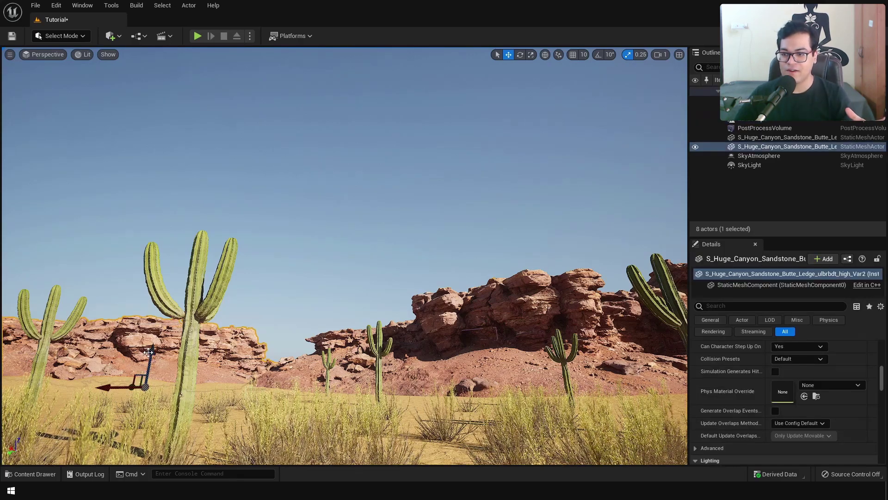
left_click(496, 337)
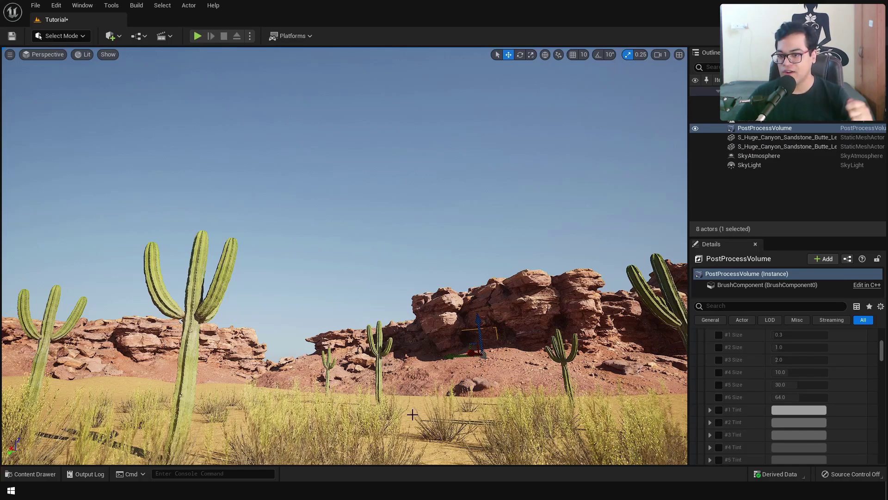
left_click(479, 329)
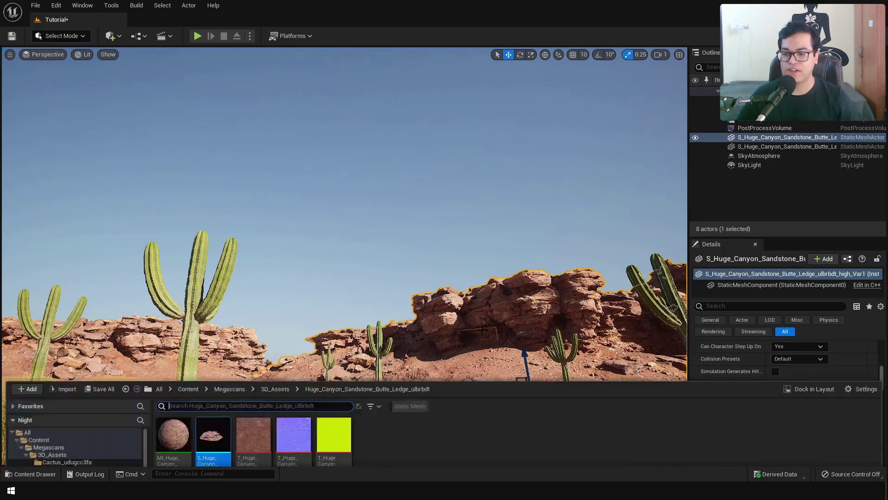
- In MI_Huge_Canyon, enable Albedo Tint and set it to pale yellow
key("ctrl+b")
mouse_move(171, 388)
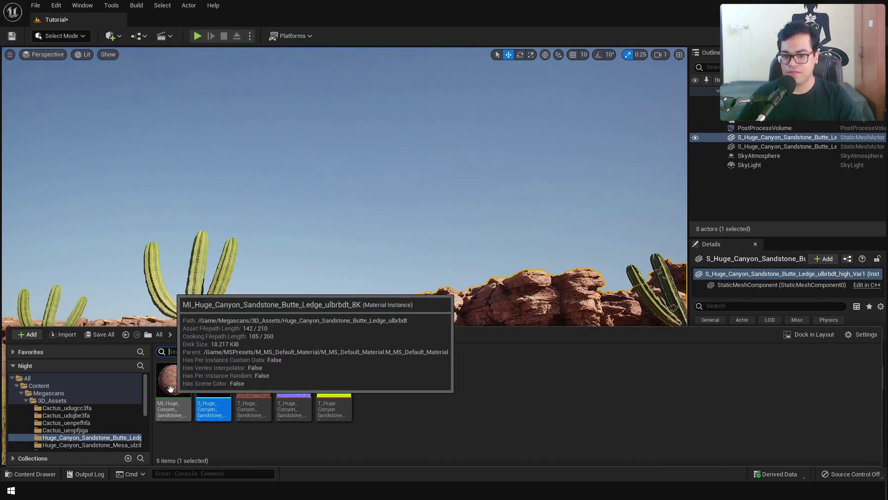
double_click(171, 389)
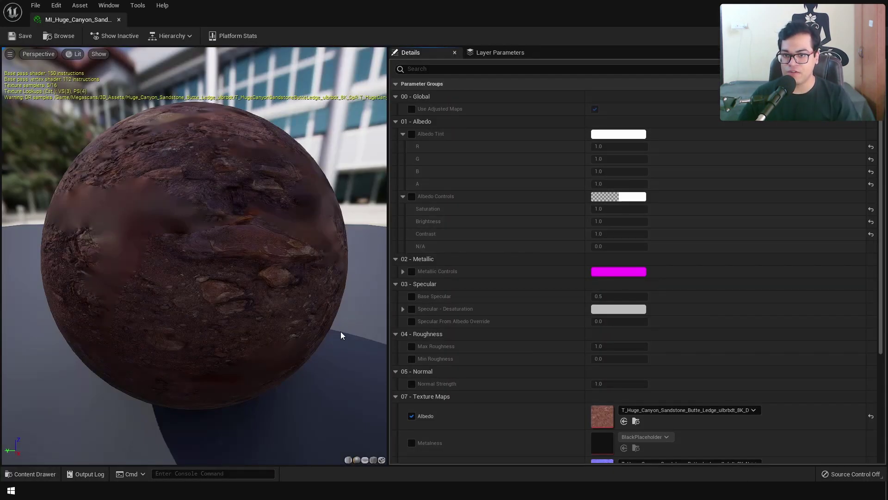
left_click(412, 134)
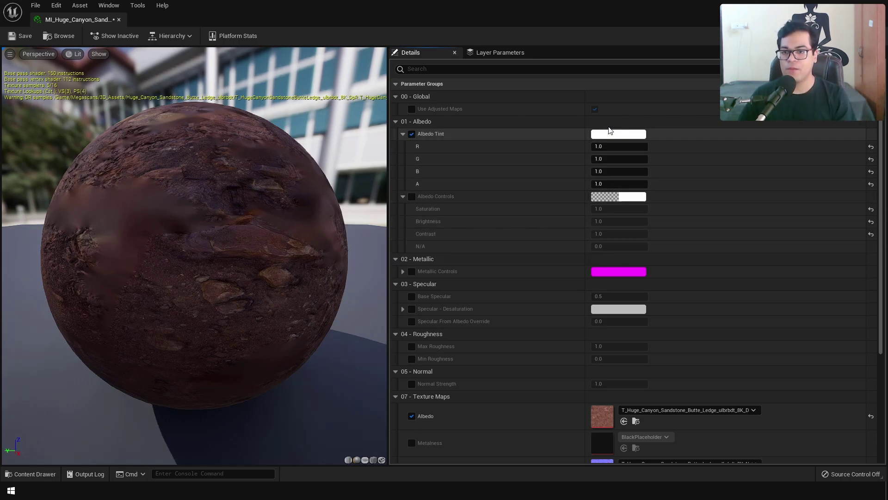
left_click(617, 133)
left_click_drag(676, 224, 684, 230)
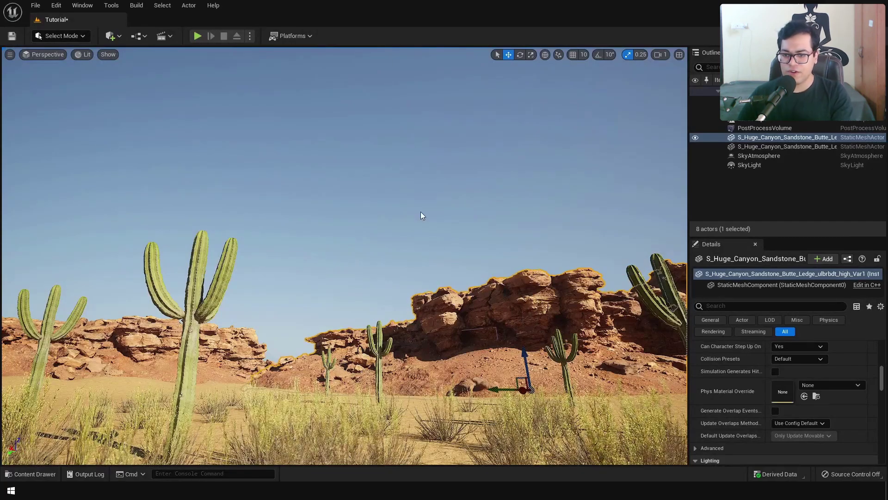
left_click(420, 216)
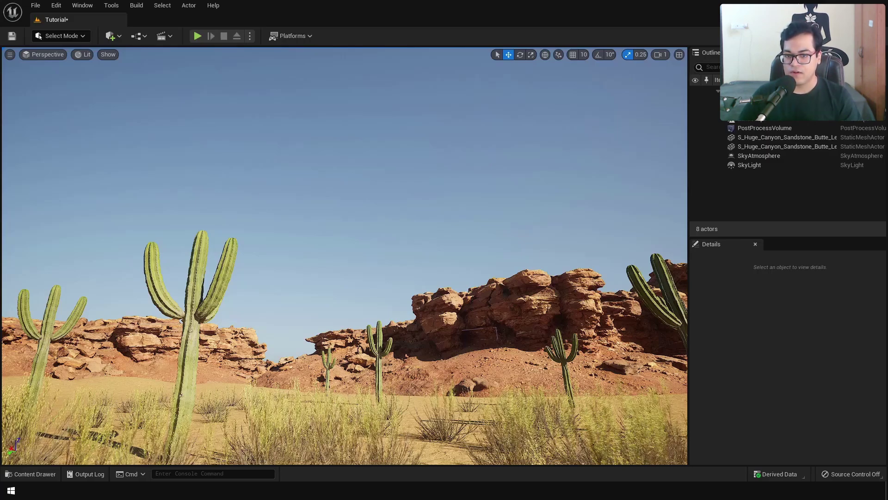
- Open the right canyon rock's sandstone albedo texture
left_click(481, 324)
key("ctrl+space")
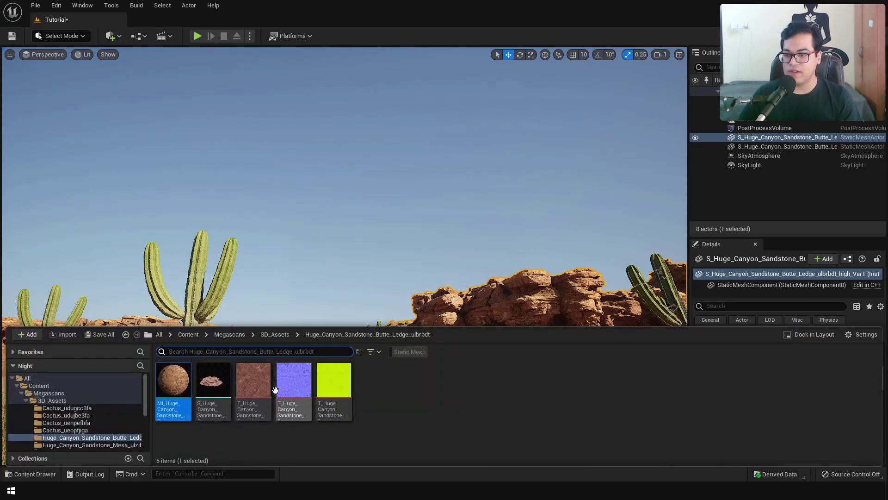
double_click(256, 386)
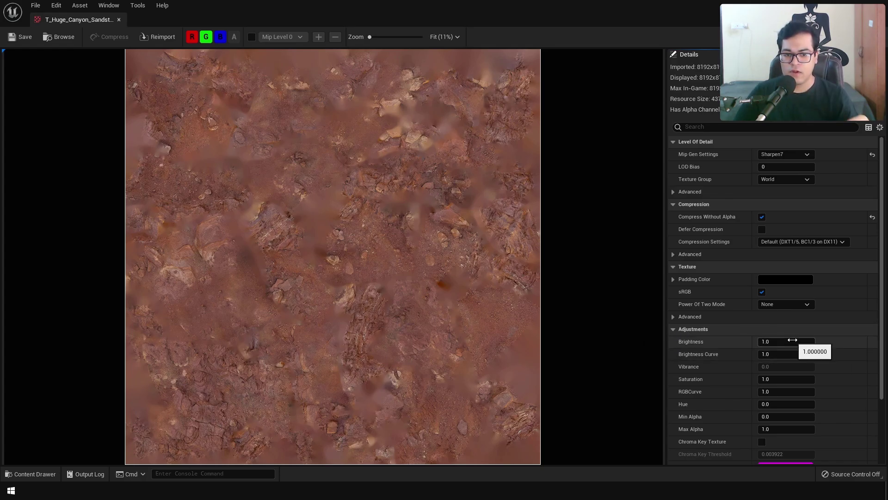
- Set the texture's Saturation to 0.9 and Hue to 15, then save it
left_click(787, 379)
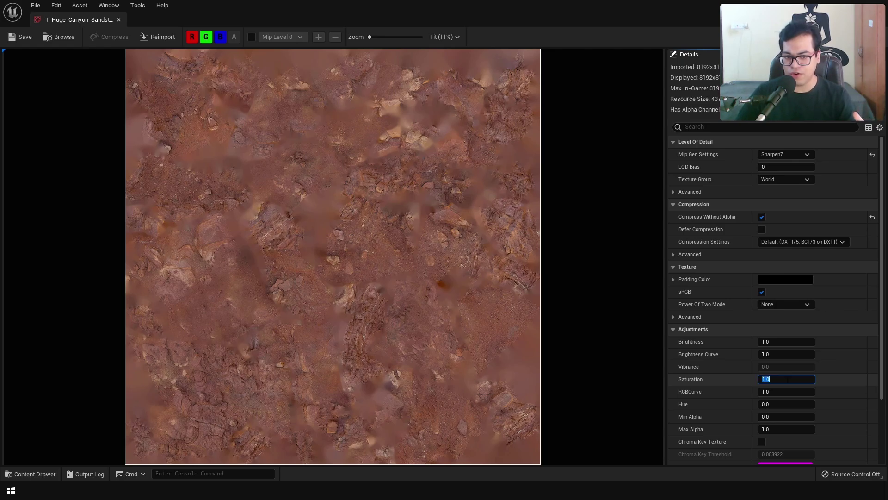
type(".9")
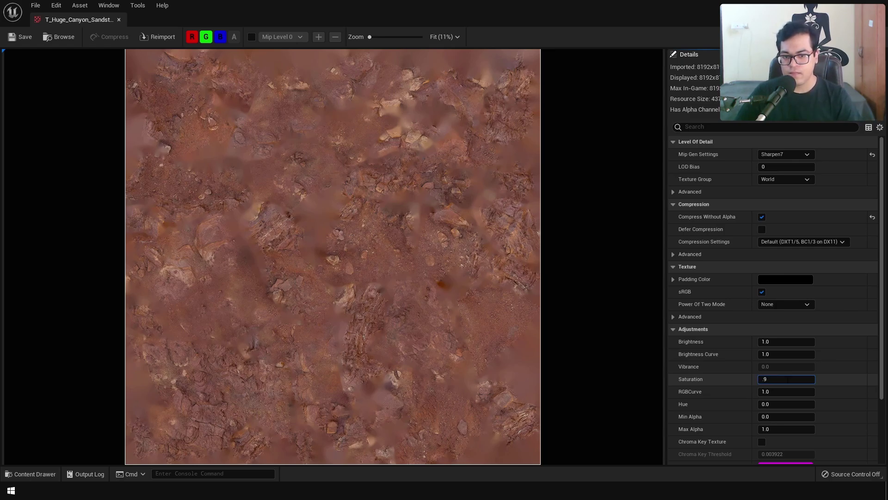
key("Return")
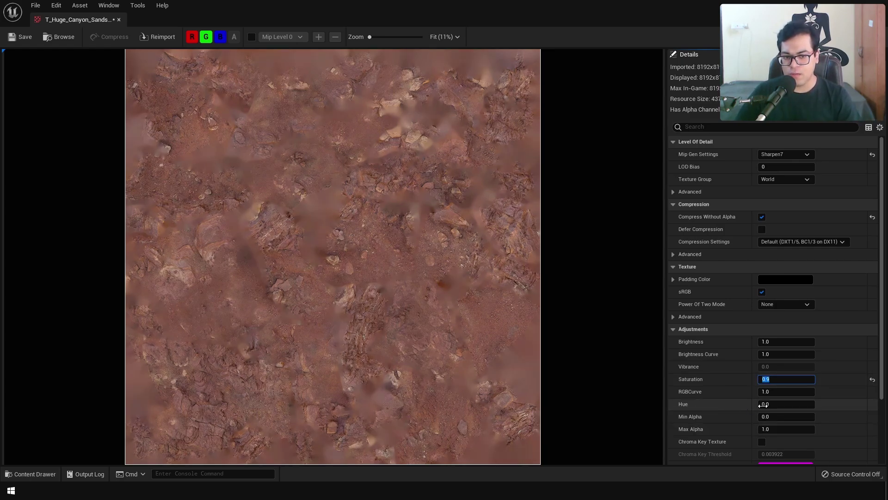
left_click(772, 404)
type("15")
key("Return")
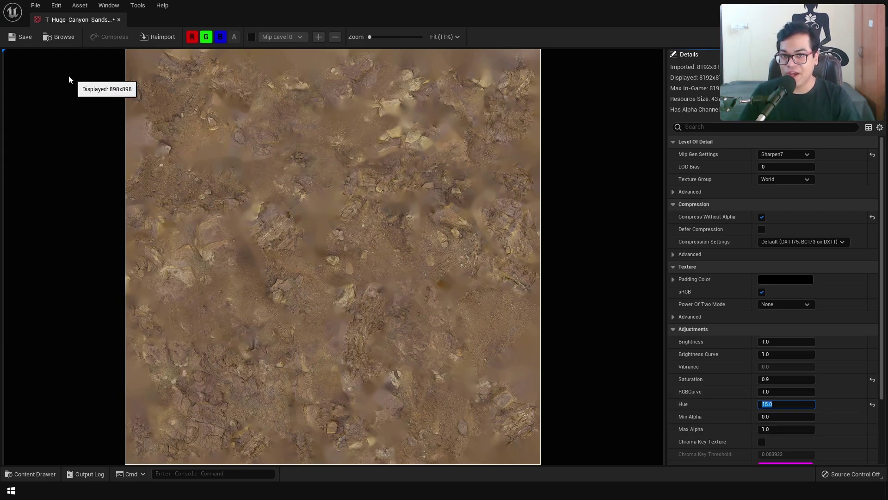
left_click(28, 40)
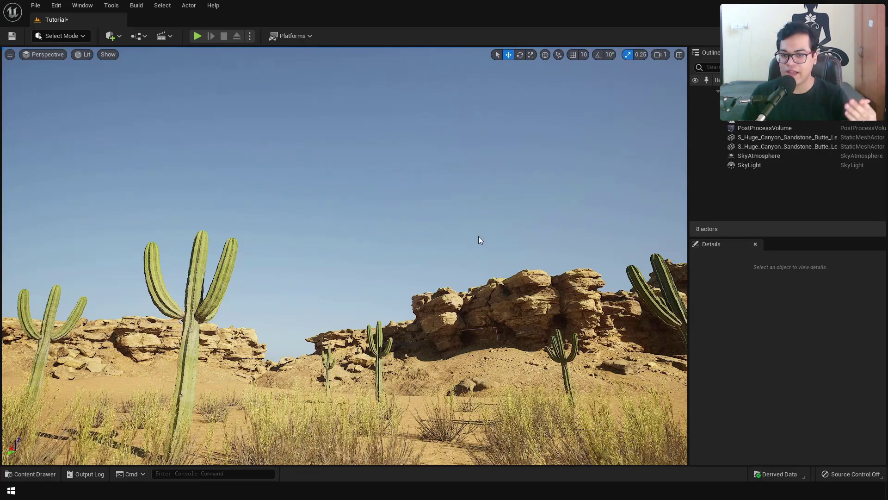
- Swing the sun with Ctrl+L for a brighter, bluer sky and save the level
key("ctrl+l")
key("ctrl+l")
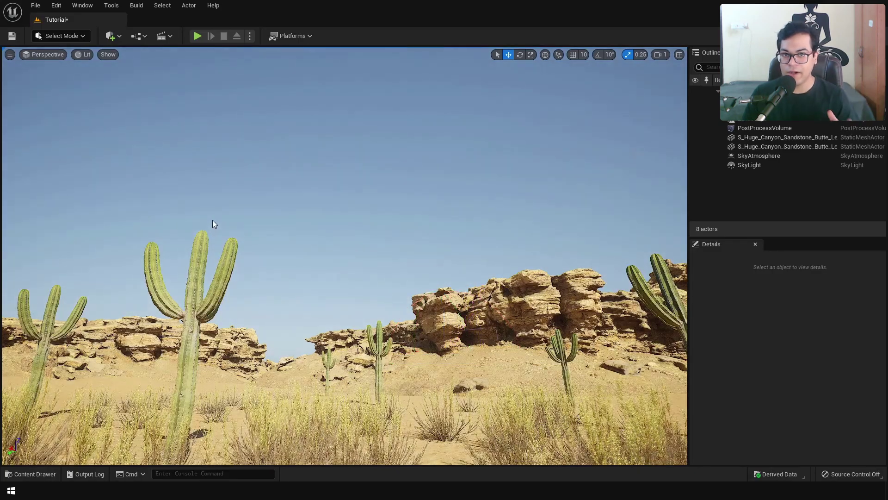
key("ctrl+l")
key("ctrl+l")
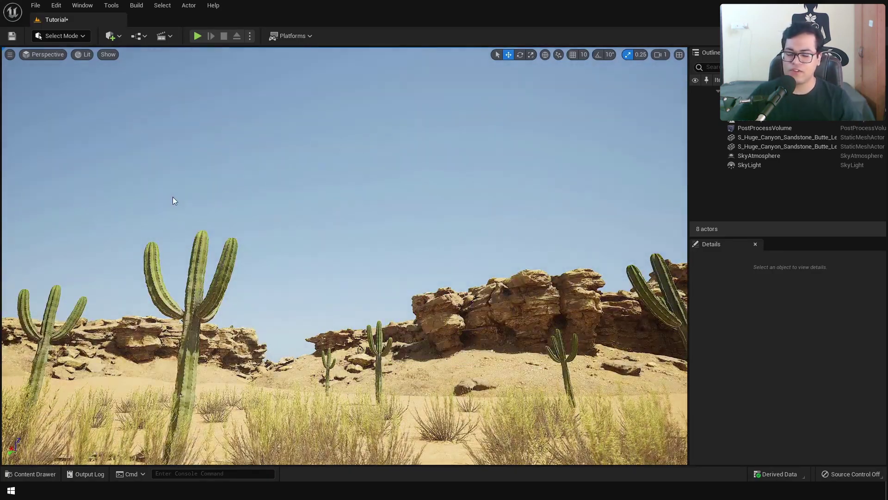
key("ctrl+l")
key("ctrl+s")
key("ctrl+l")
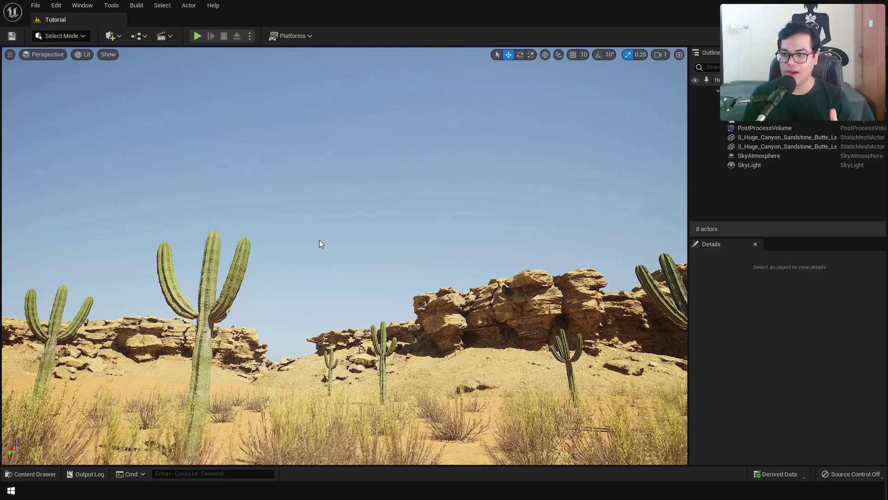
- Add a Cine Camera Actor and snap it to the current viewport view
left_click(122, 36)
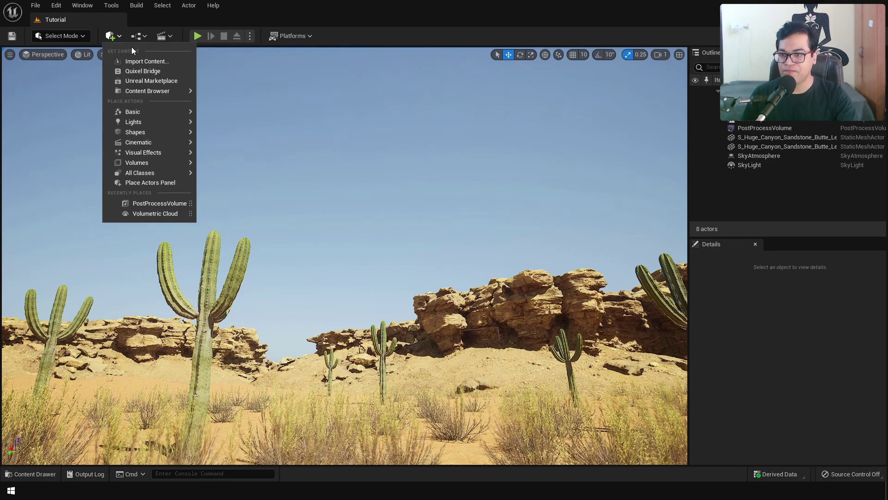
mouse_move(151, 143)
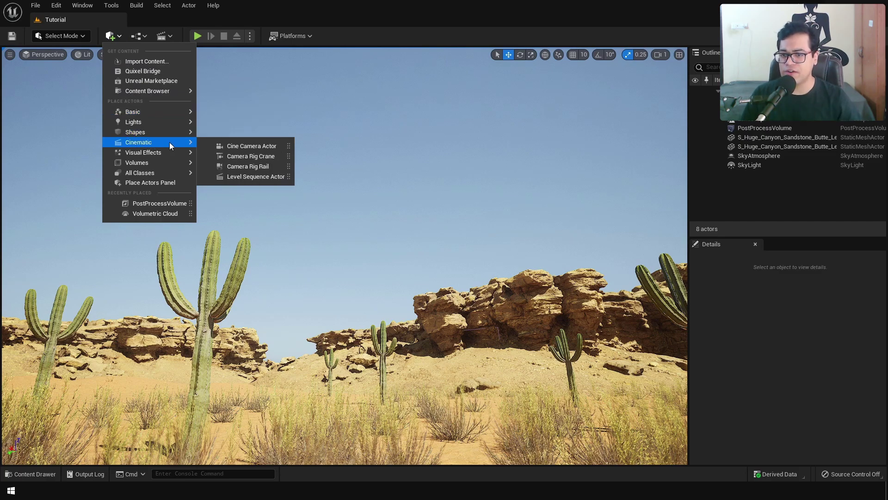
left_click(249, 147)
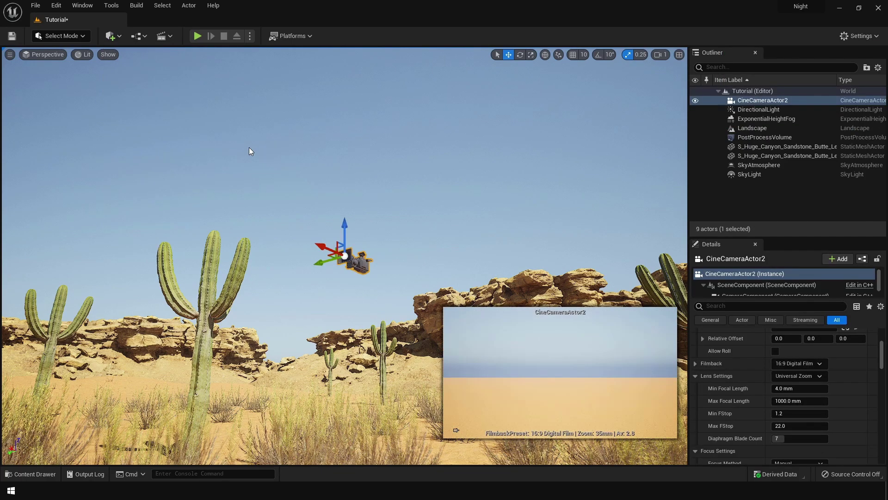
right_click(342, 257)
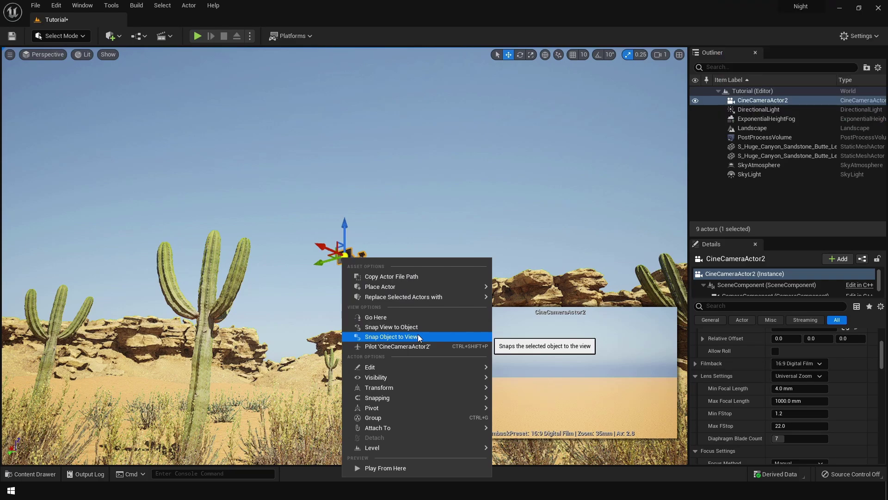
left_click(418, 335)
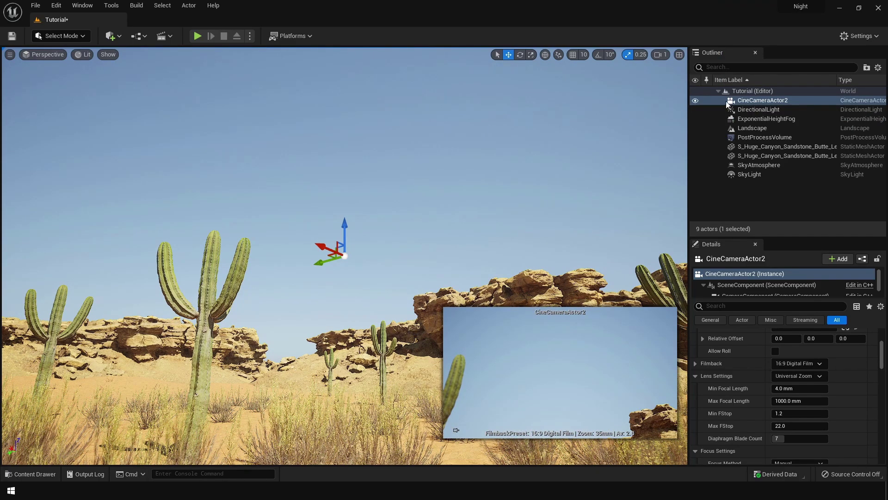
- Rename the cine camera to 'MainCamera' in the Outliner
left_click(755, 102)
key("F2")
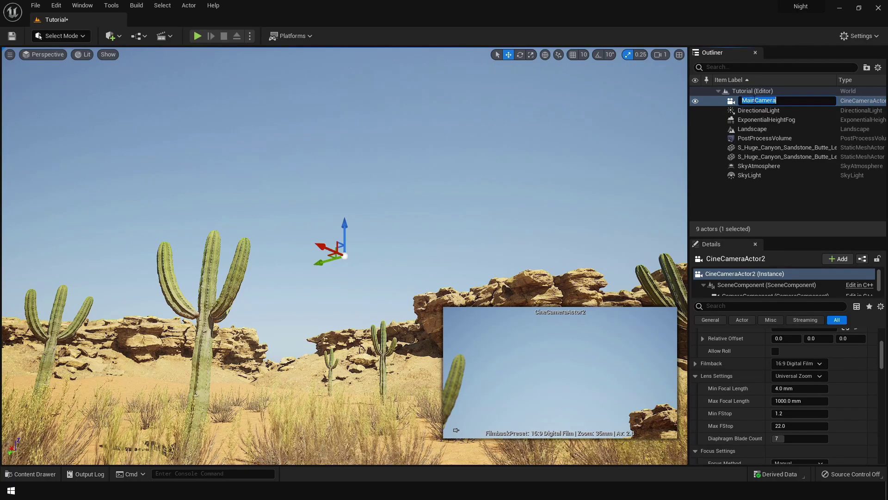
type("MainCam")
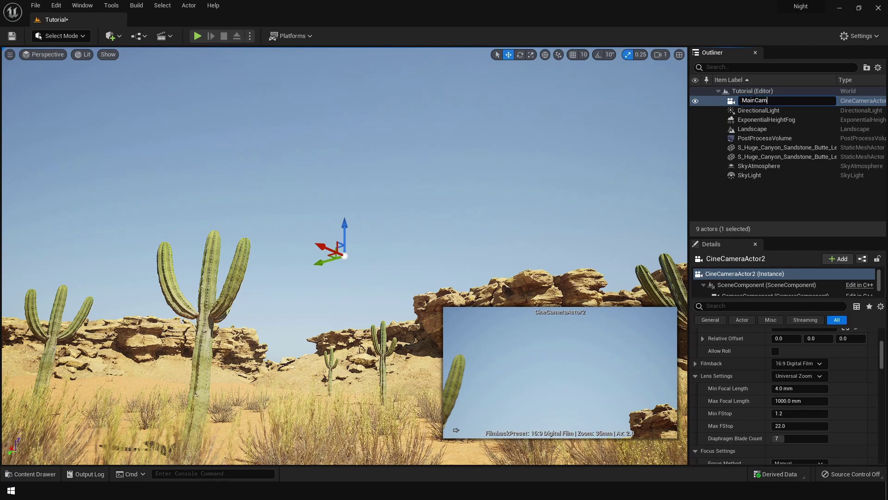
type("era")
key("Return")
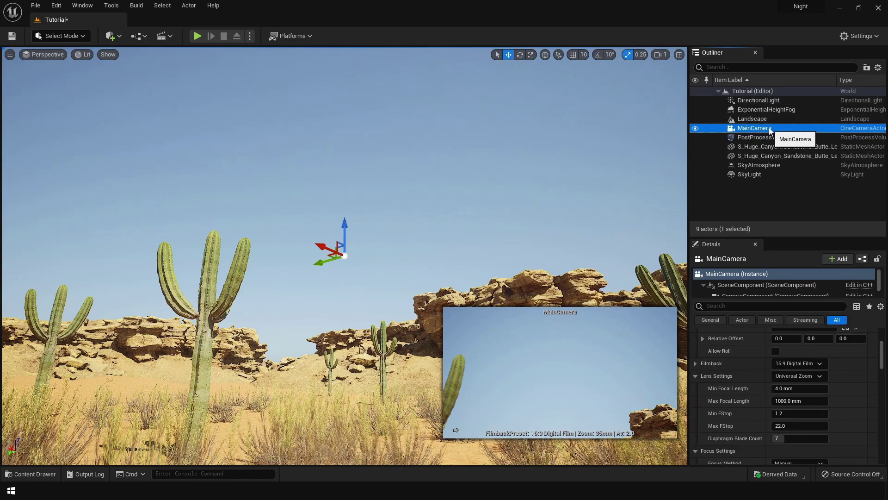
- Set MainCamera's filmback to 16:9 DSLR and both Min and Max Focal Length to 22 mm
left_click(790, 362)
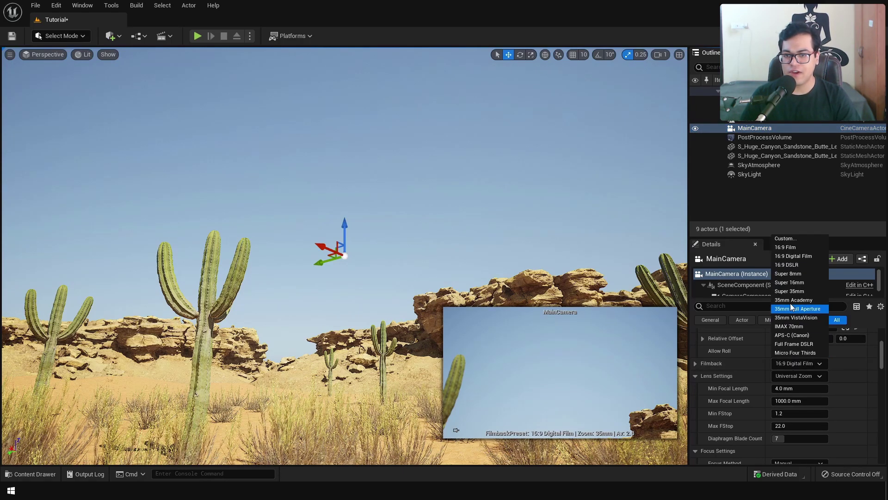
left_click(792, 265)
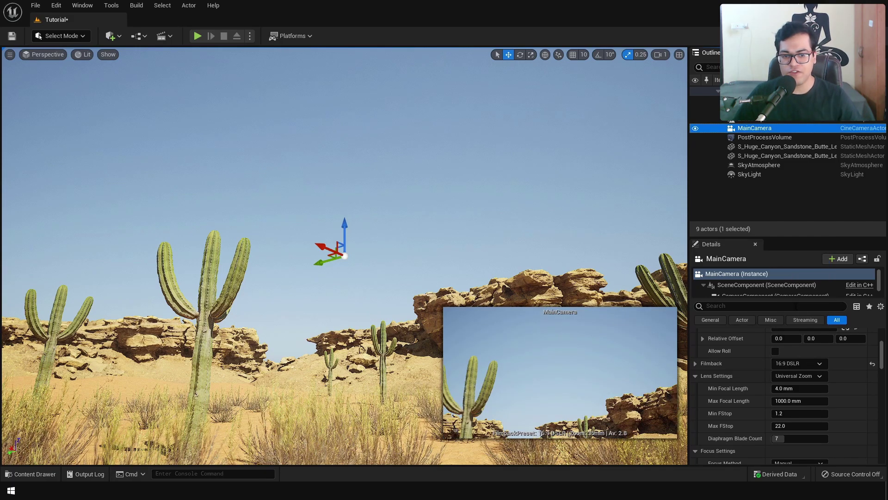
left_click(805, 376)
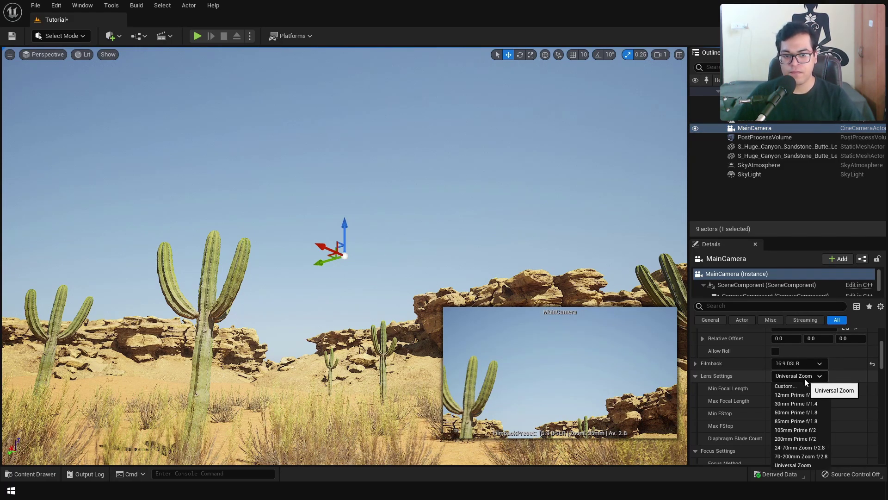
left_click(804, 379)
left_click(796, 388)
type("22")
left_click(796, 401)
type("22")
key("Return")
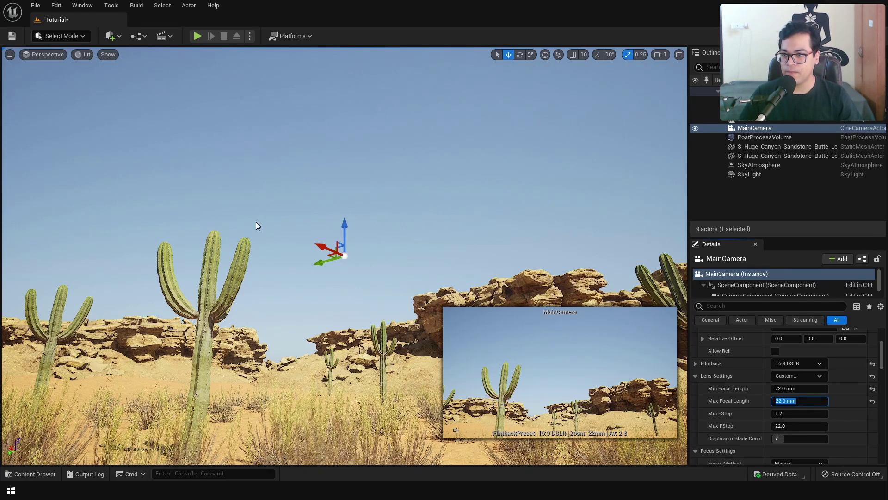
- Pilot MainCamera and move it closer to the cacti and rocks
left_click(56, 57)
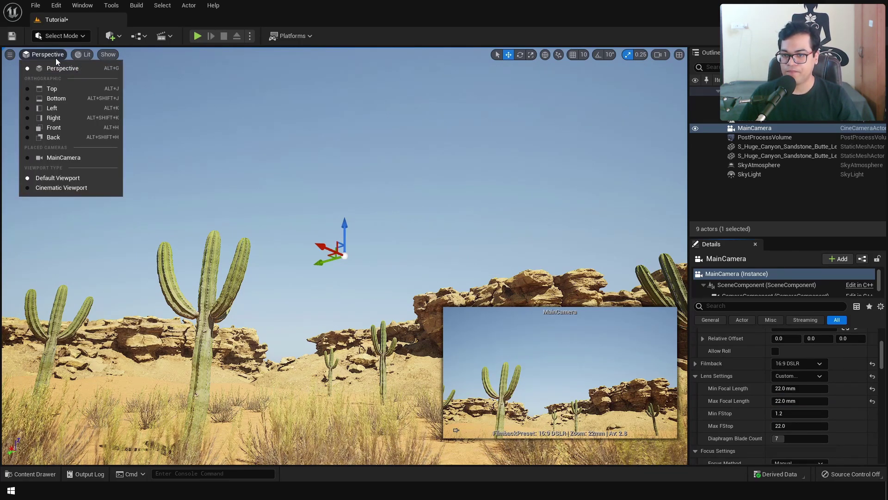
left_click(83, 158)
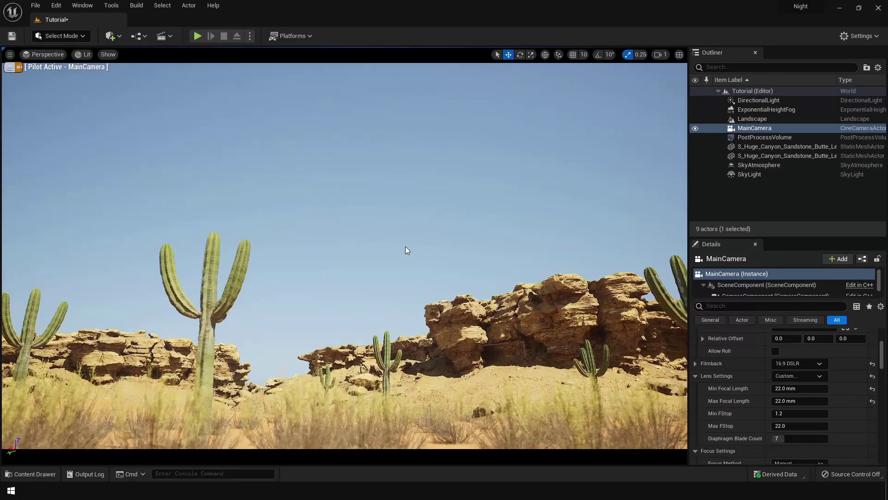
right_click_drag(405, 246, 406, 216)
key("w")
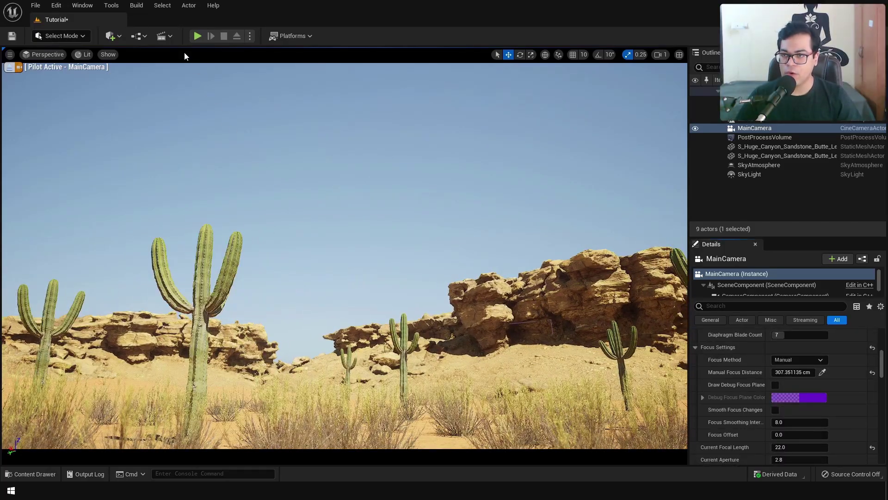
- Create a new level sequence named 'MyLVSQ'
left_click(172, 39)
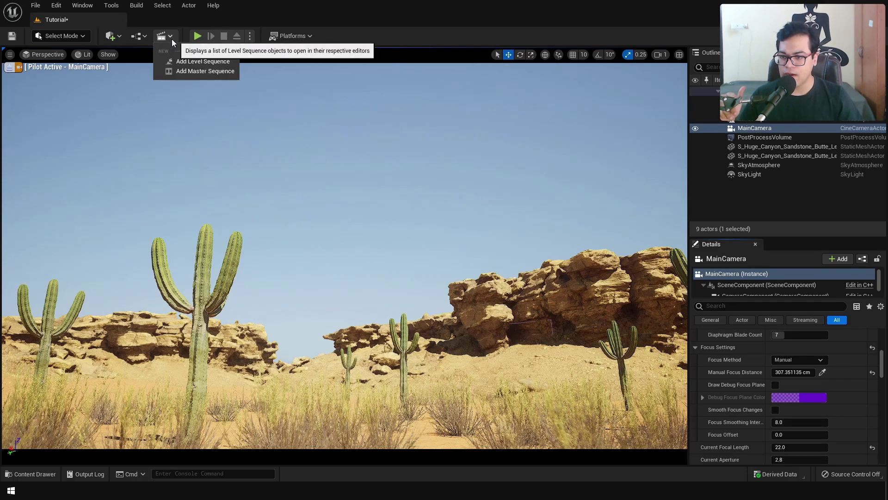
left_click(191, 62)
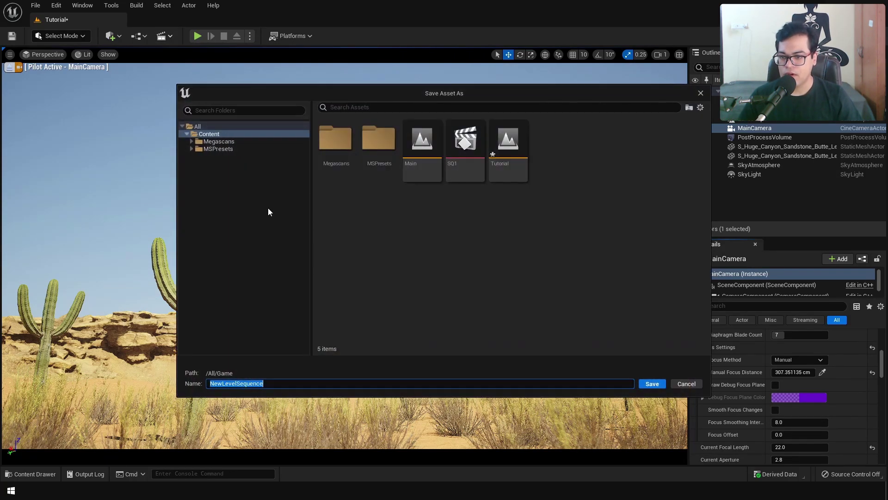
type("MyLV")
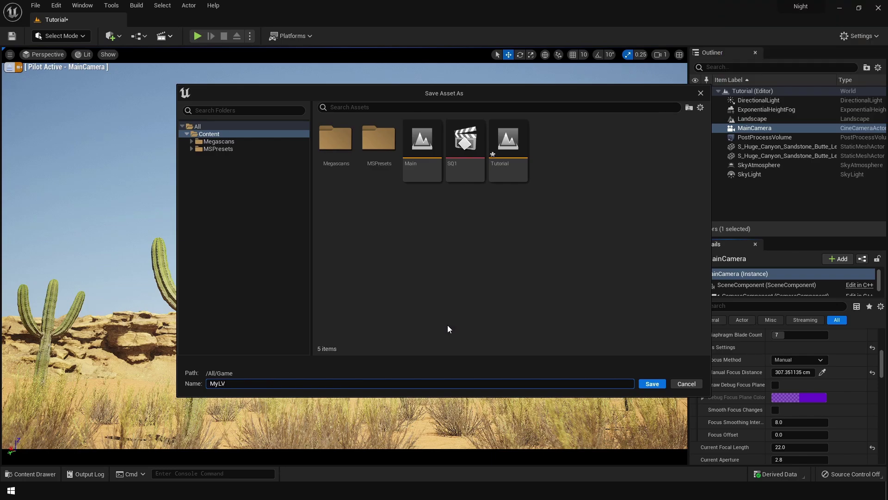
type("SQ")
key("Return")
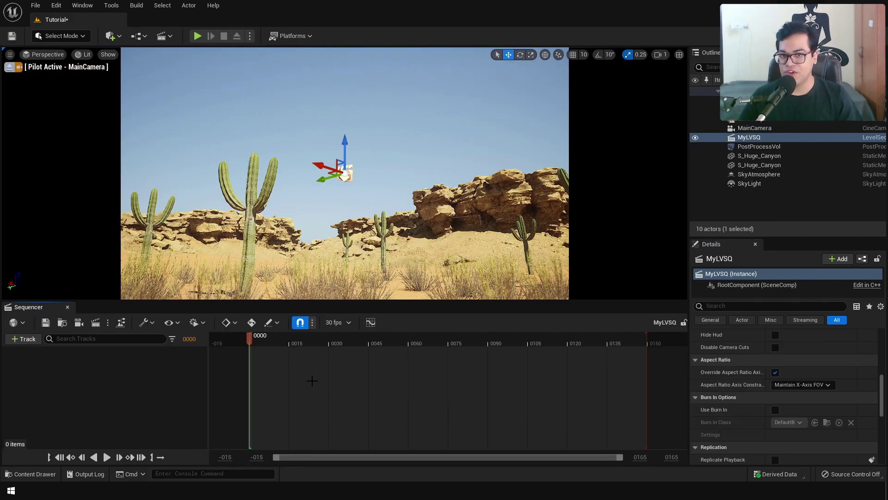
- Bind MainCamera into the MyLVSQ sequence by dragging it from the actor list
left_click_drag(277, 343, 250, 343)
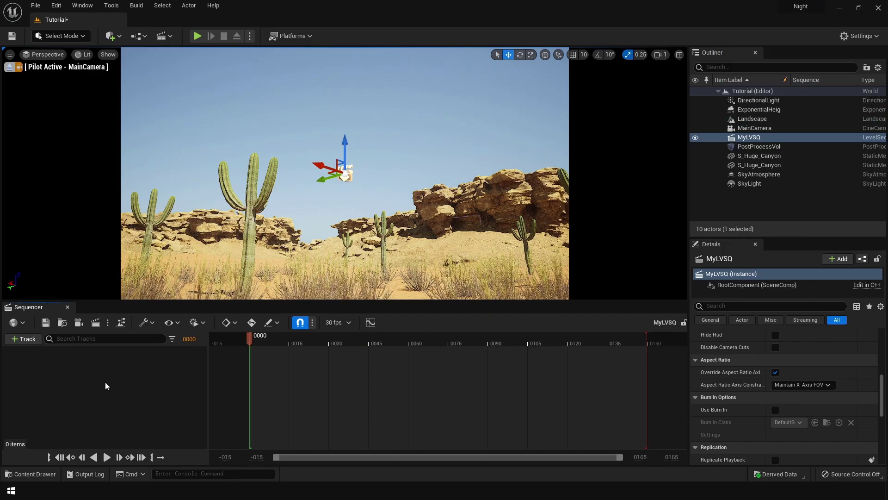
left_click(741, 128)
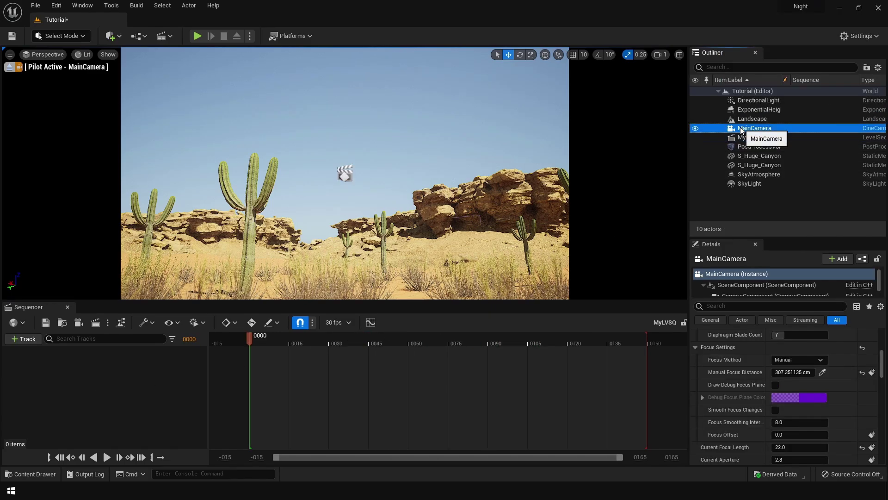
left_click_drag(740, 130, 301, 385)
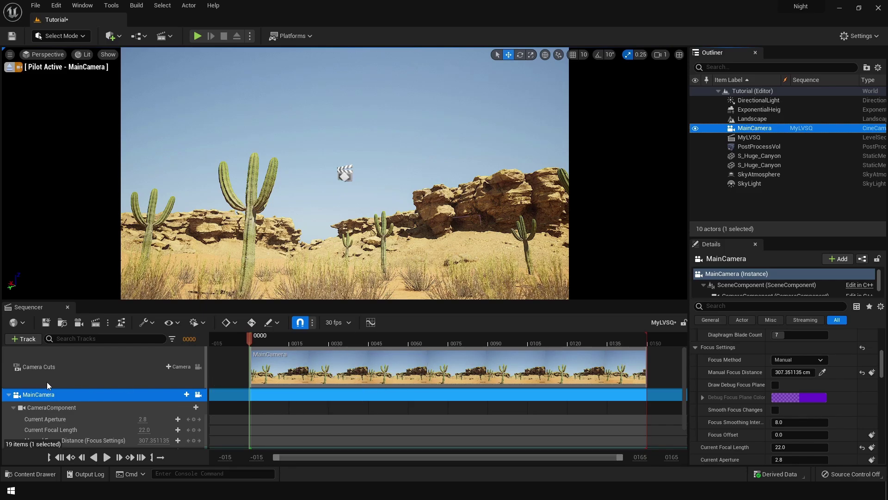
- Collapse the CameraComponent properties, check the Transform track's Location/Rotation/Scale, then collapse it
left_click(14, 408)
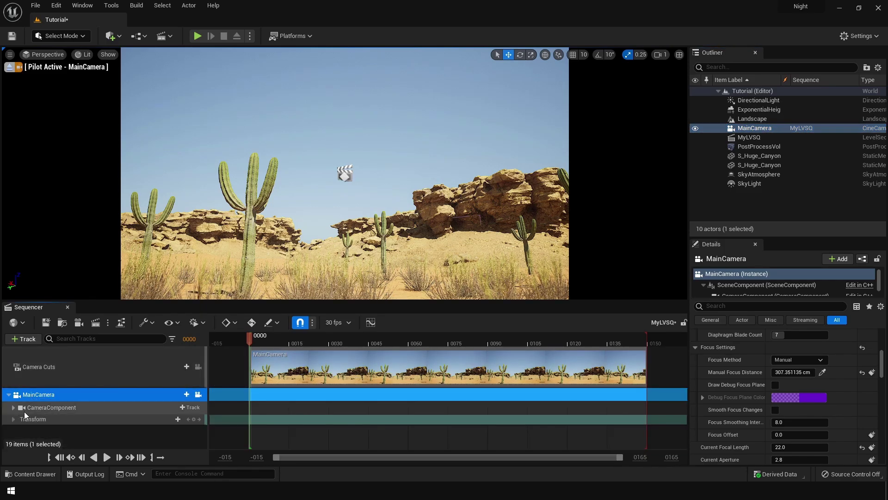
left_click(37, 420)
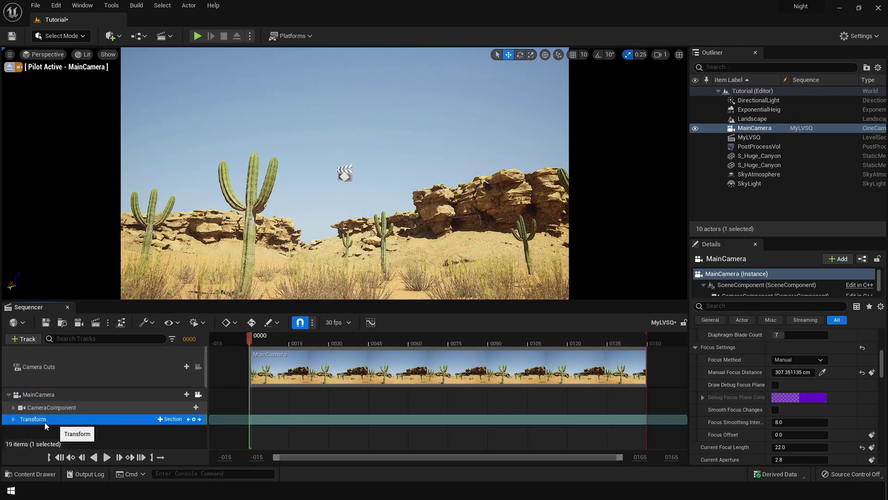
left_click(13, 420)
scroll(47, 419, "down", 1)
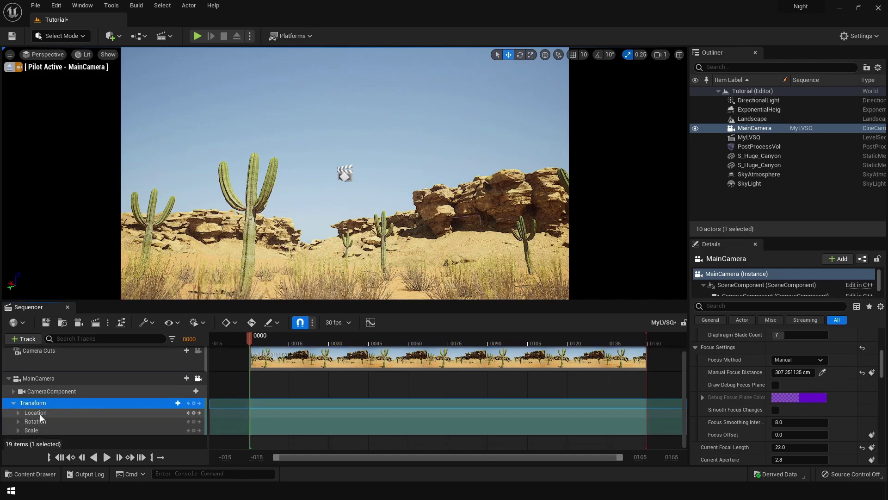
left_click(13, 404)
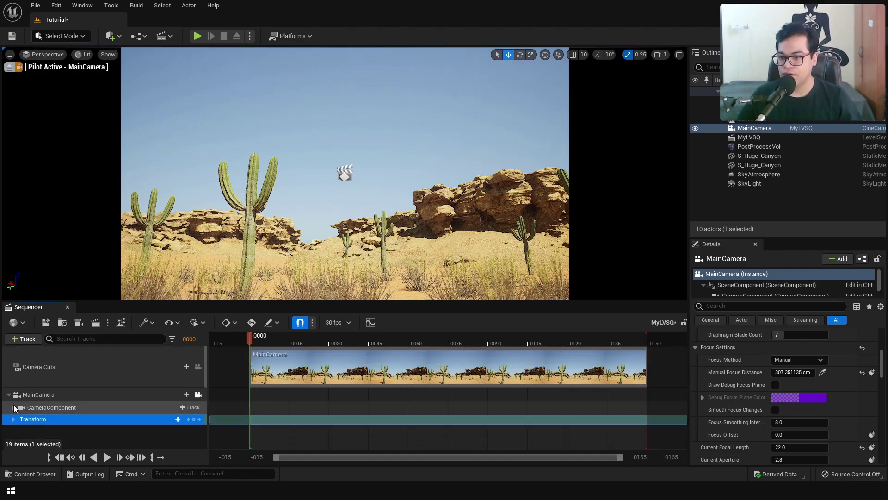
- Key MainCamera's Transform at 0000, pilot it closer to the cacti, key at 0149, and play back
left_click(194, 421)
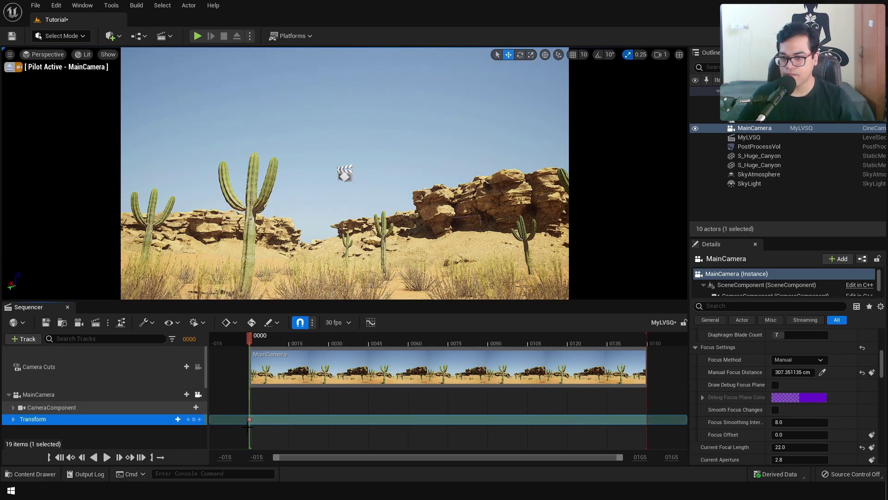
left_click_drag(442, 340, 646, 357)
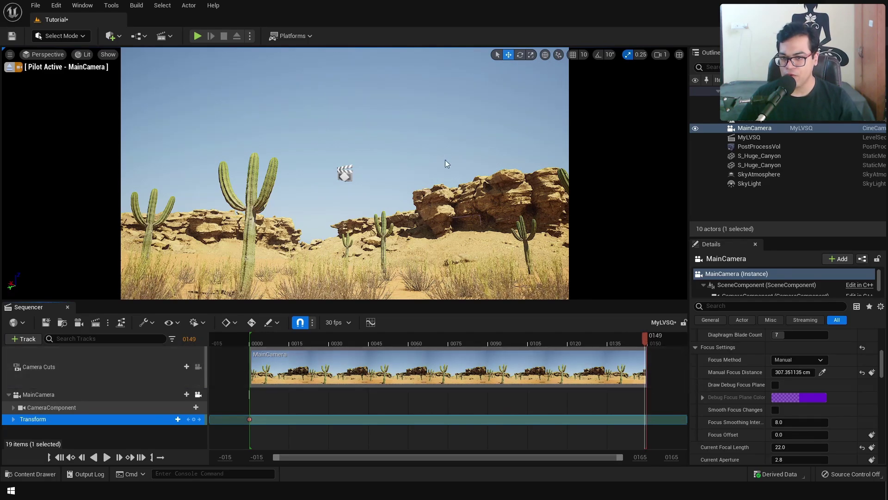
right_click_drag(345, 185, 379, 185)
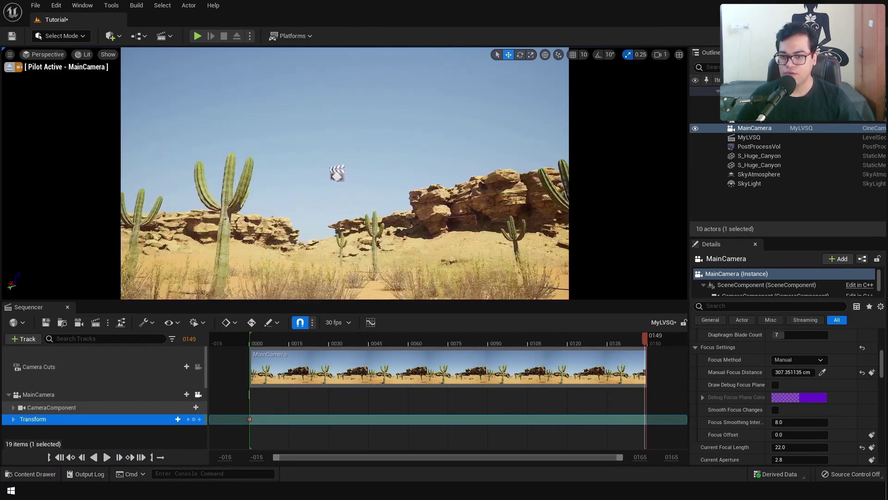
key("w")
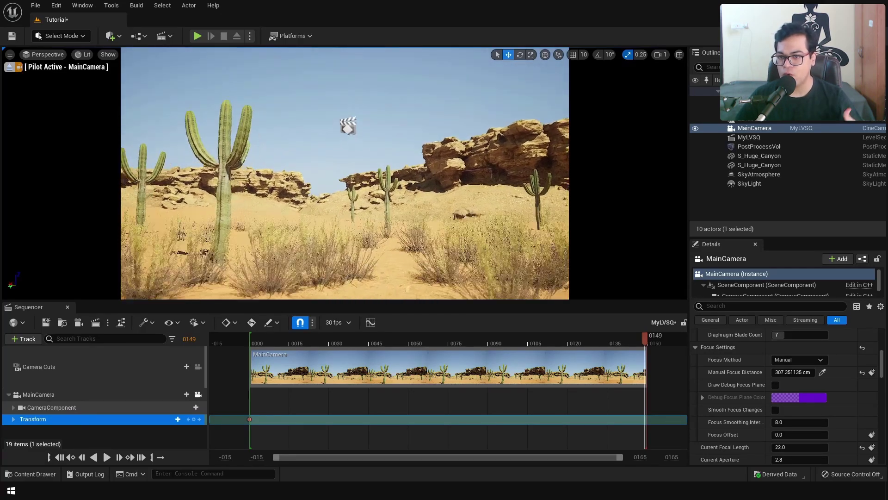
key("e")
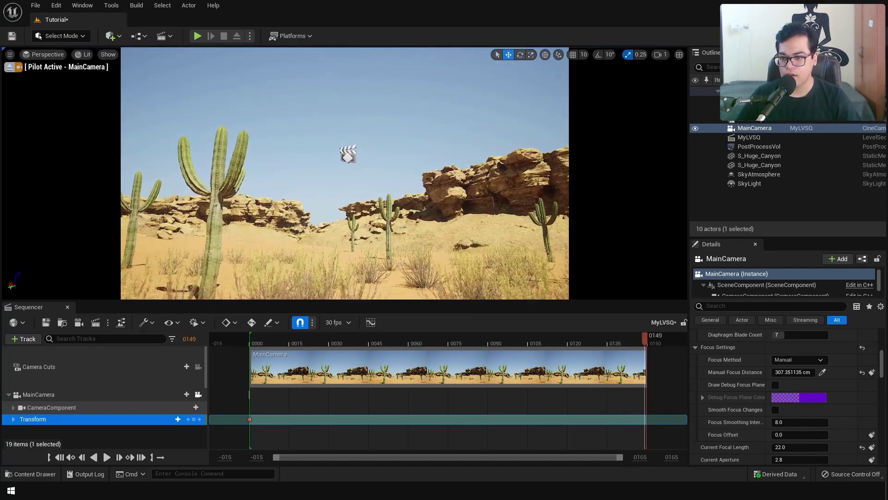
key("a")
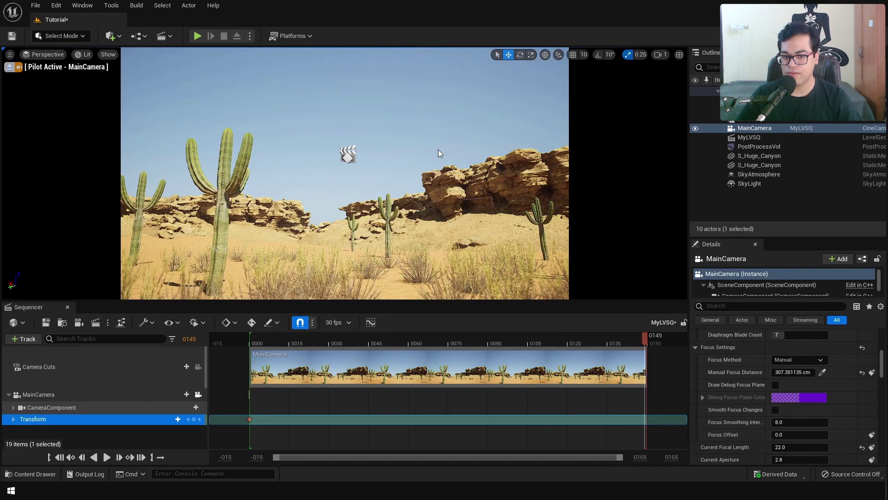
left_click(196, 421)
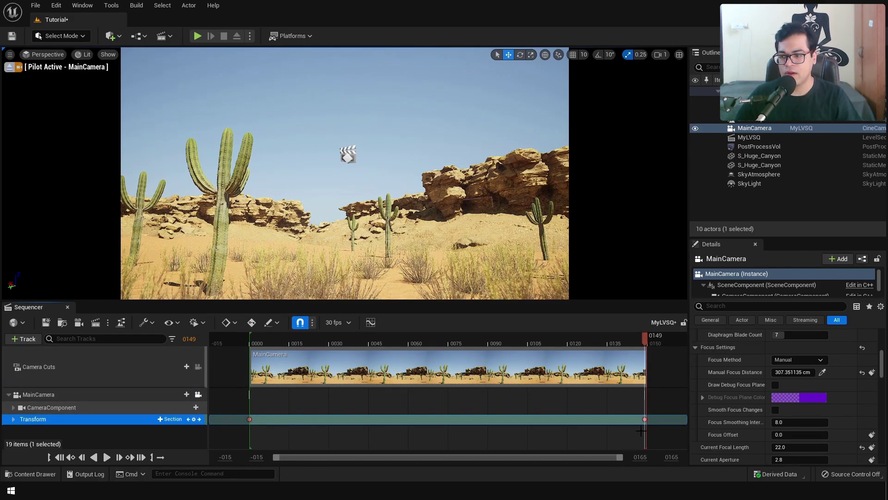
left_click_drag(626, 338, 243, 345)
key("space")
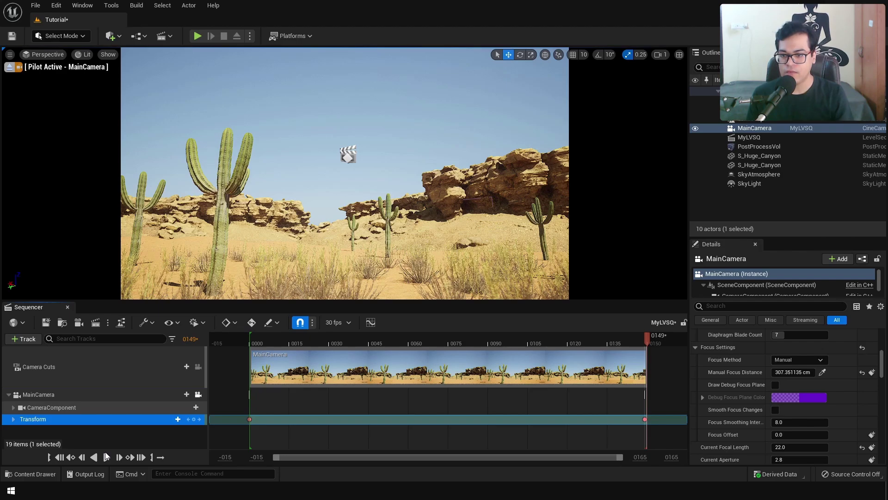
left_click(107, 457)
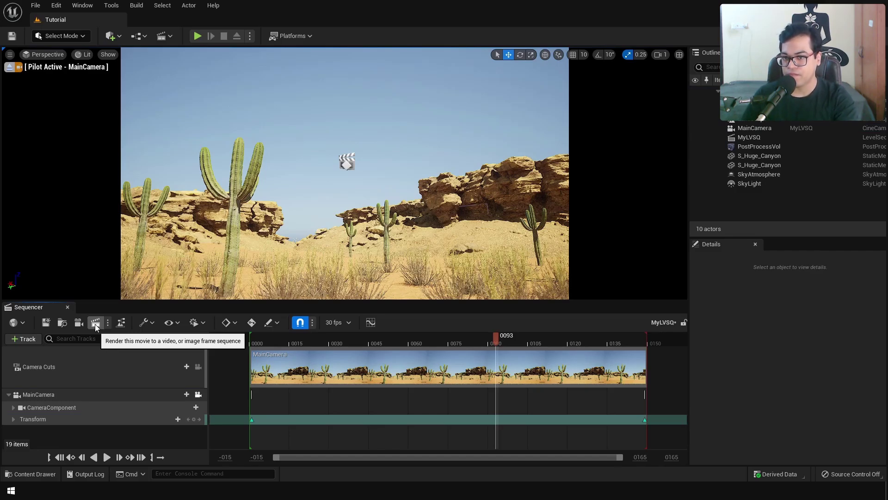
- Open Render Movie settings, try PNG, and keep Video Sequence (avi) as the output format
left_click(96, 324)
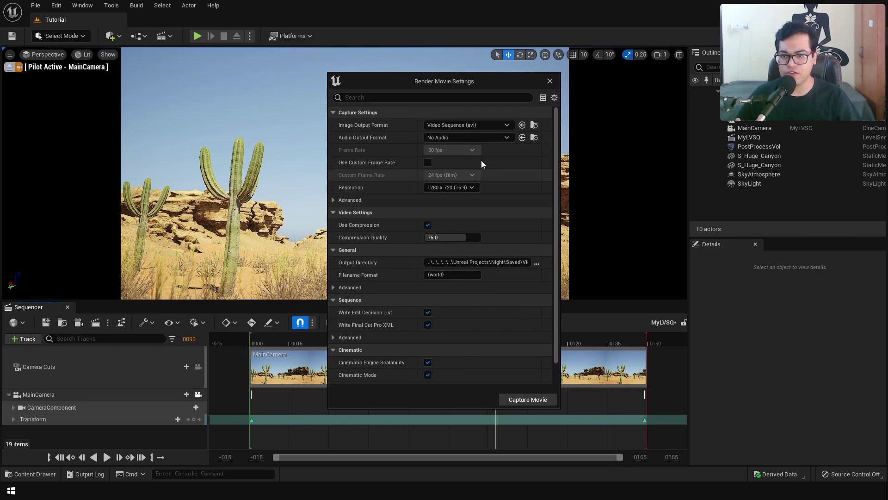
left_click(463, 128)
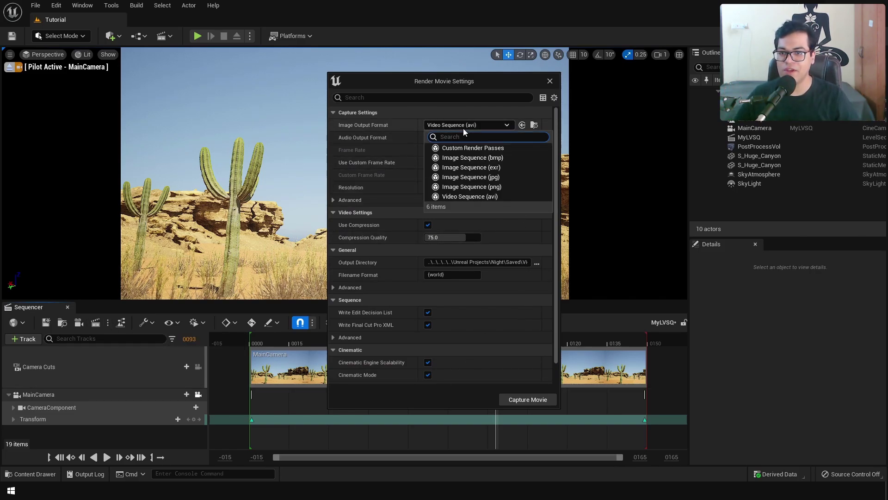
left_click(464, 127)
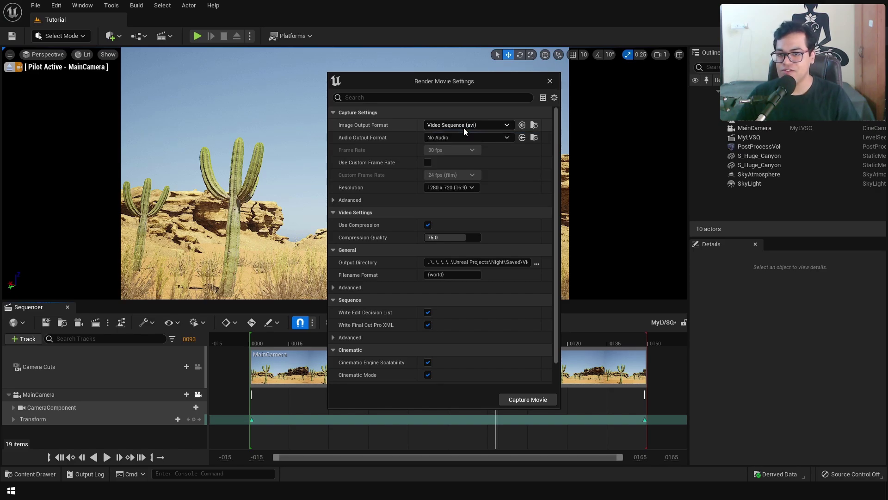
left_click(463, 128)
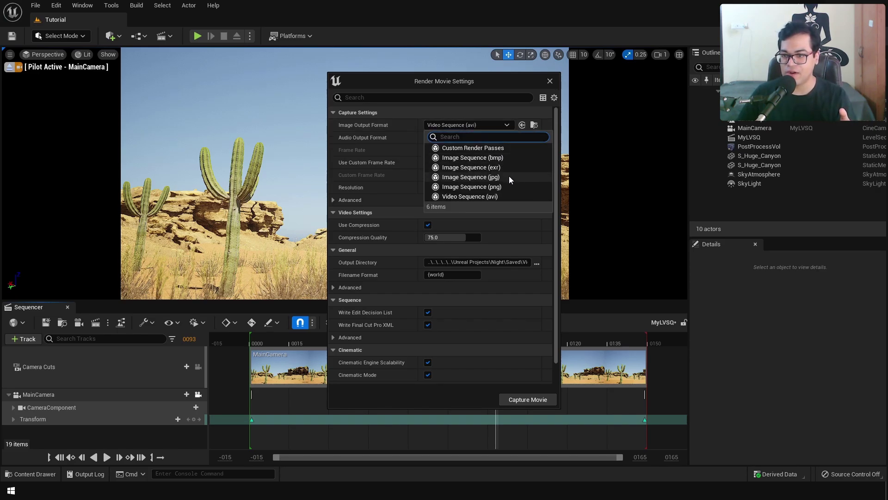
left_click(505, 187)
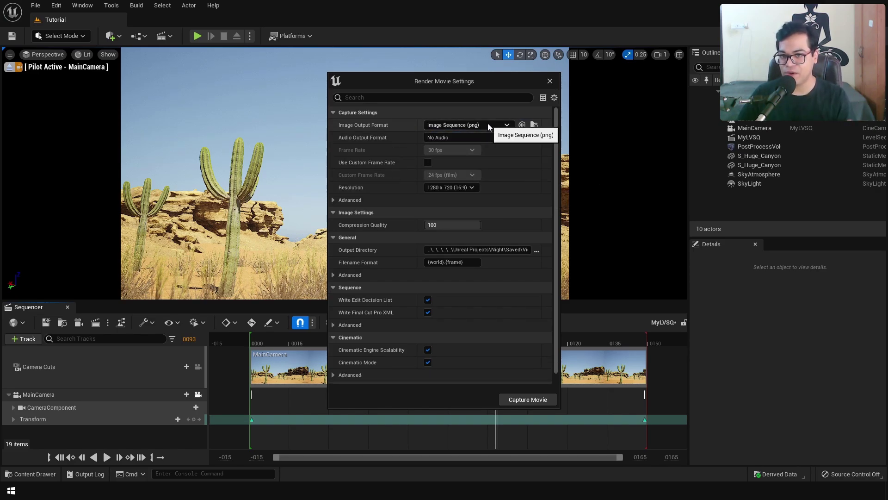
left_click(488, 127)
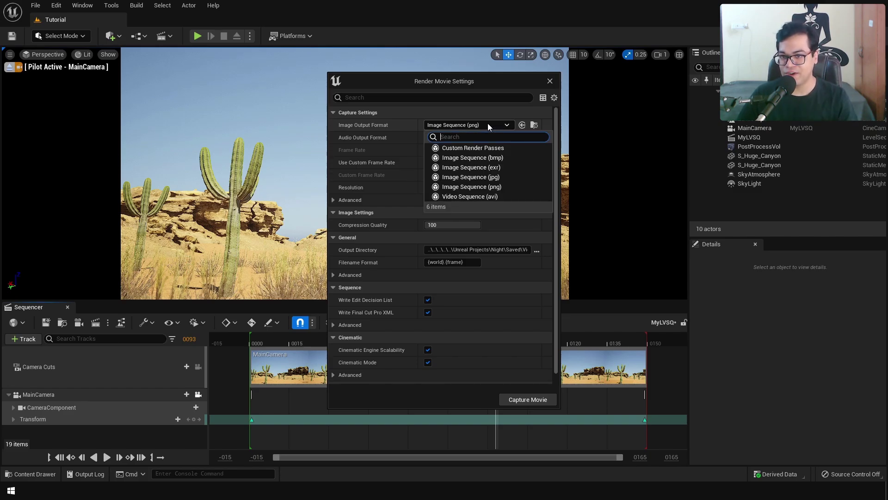
left_click(503, 195)
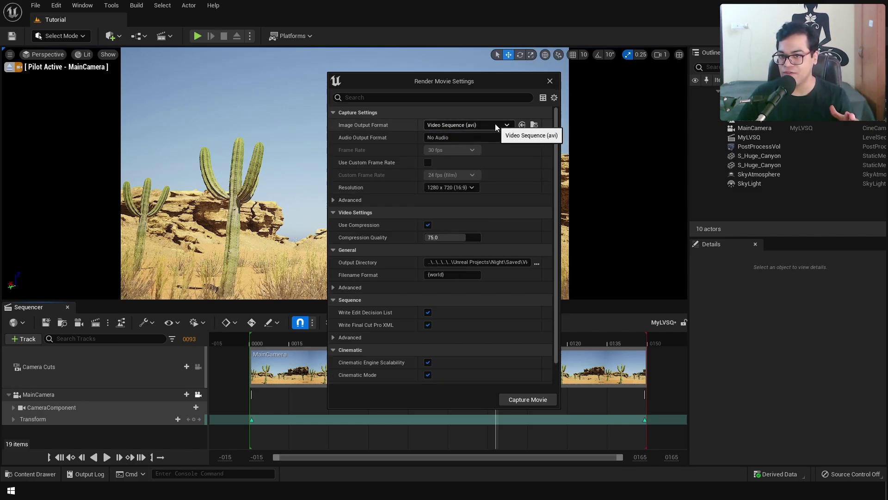
- Set the output resolution to 1920 x 1080 and expand the Advanced settings
left_click(472, 188)
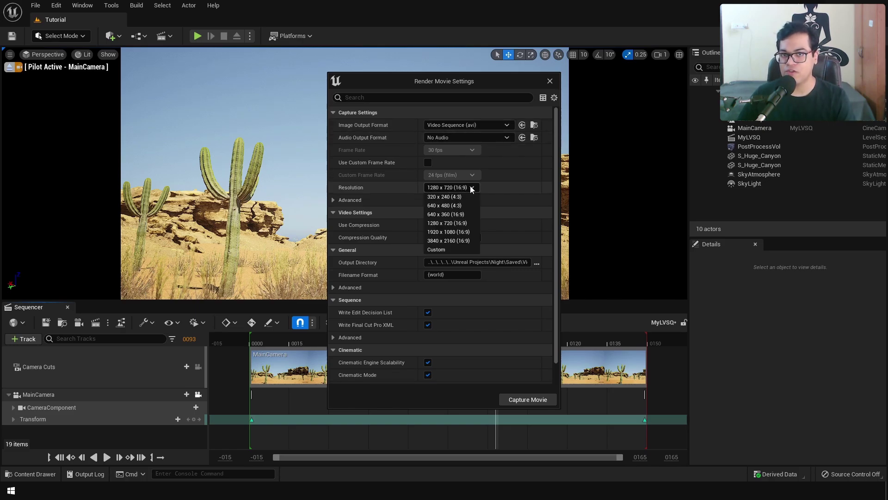
left_click(458, 232)
left_click(335, 201)
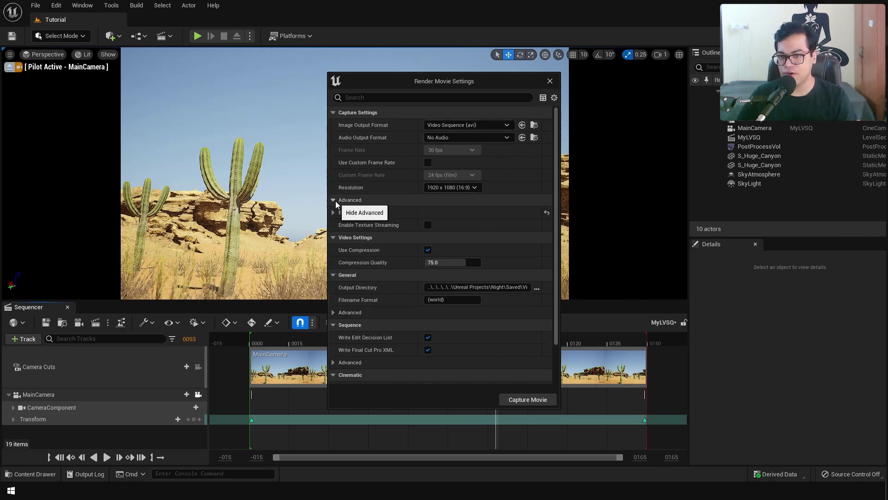
- Raise Compression Quality to 100.0, keeping Video Sequence (avi) as the image output format
mouse_move(386, 228)
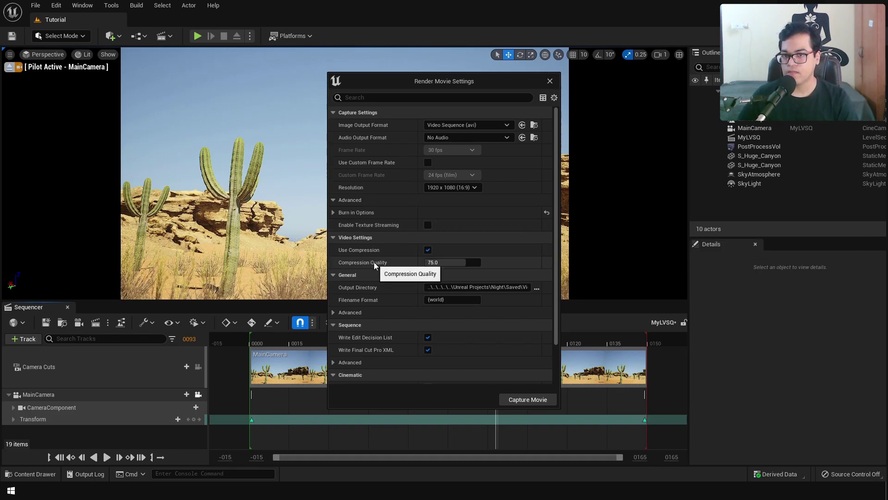
left_click_drag(449, 255, 483, 259)
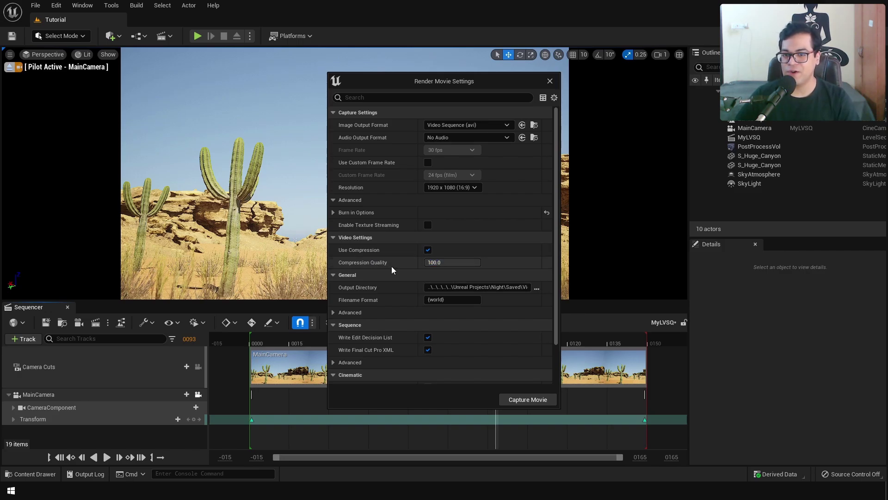
left_click(472, 129)
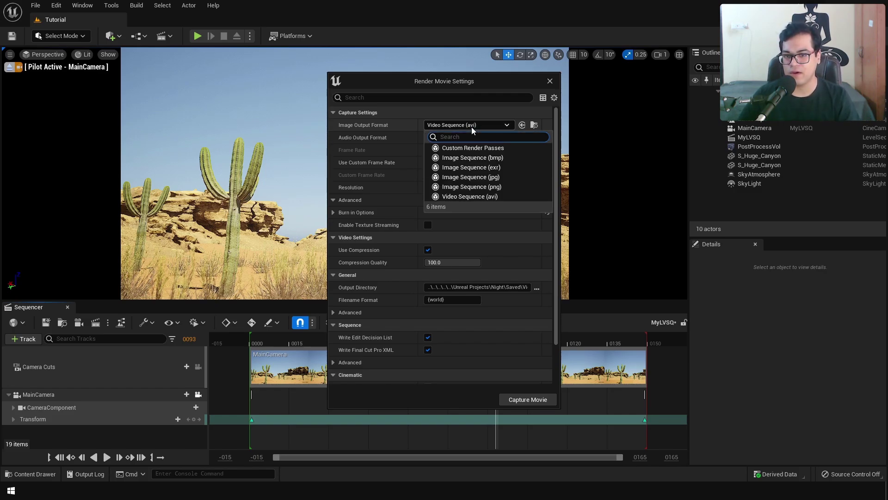
left_click(497, 196)
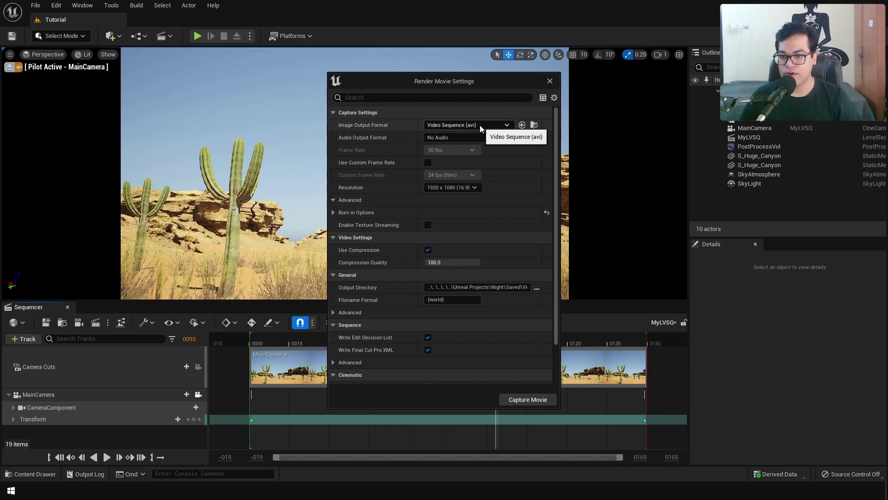
scroll(509, 301, "down", 3)
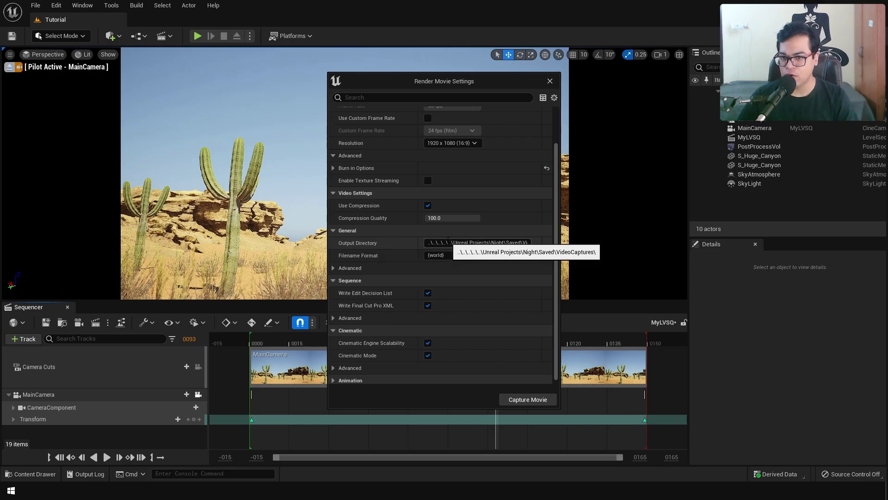
scroll(396, 264, "down", 1)
- Expand the Animation settings and leave the custom start and end frames turned off
left_click(343, 376)
scroll(398, 329, "down", 5)
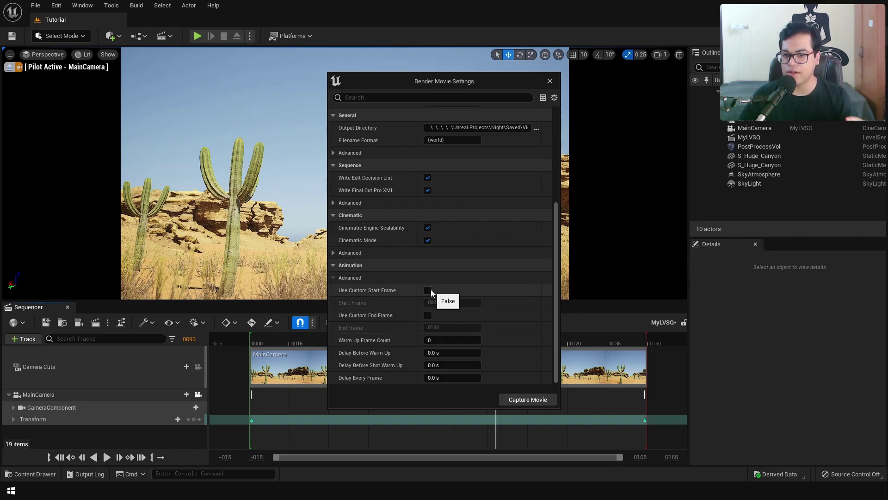
left_click(428, 290)
left_click(428, 316)
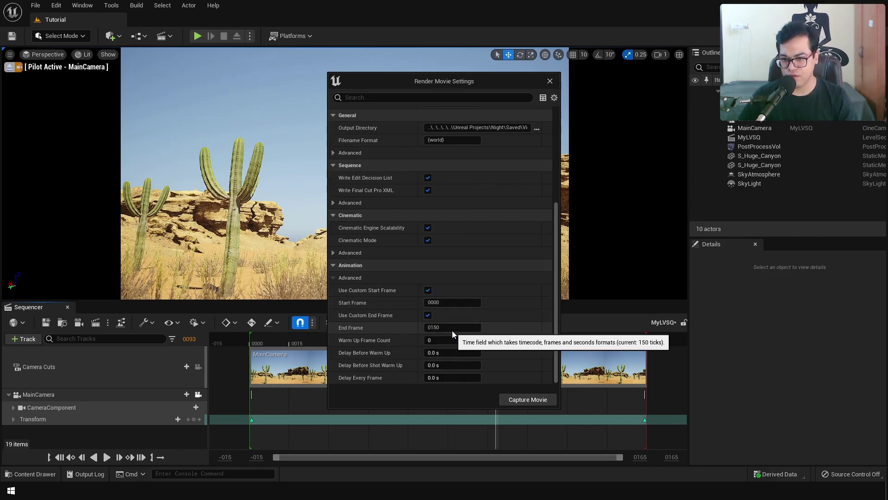
left_click(428, 315)
left_click(428, 290)
- Set Warm Up Frame Count to 32 with 1.0 s delays before warm-up and shot warm-up
left_click(443, 342)
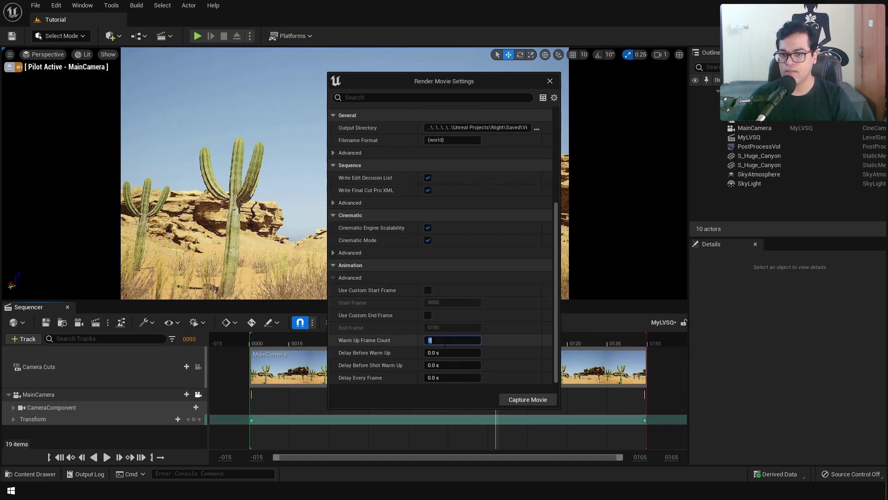
type("32")
key("Tab")
type("1")
key("Tab")
type("1")
key("Return")
left_click(412, 362)
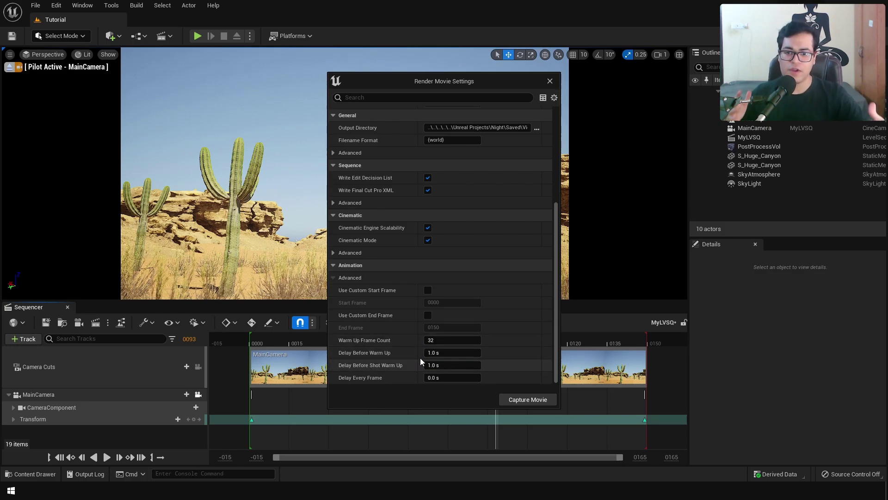
scroll(527, 329, "up", 5)
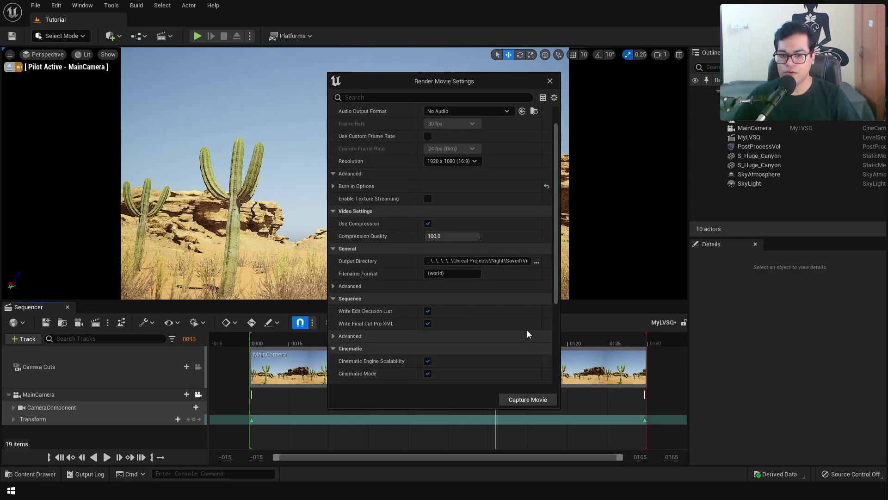
scroll(527, 330, "up", 2)
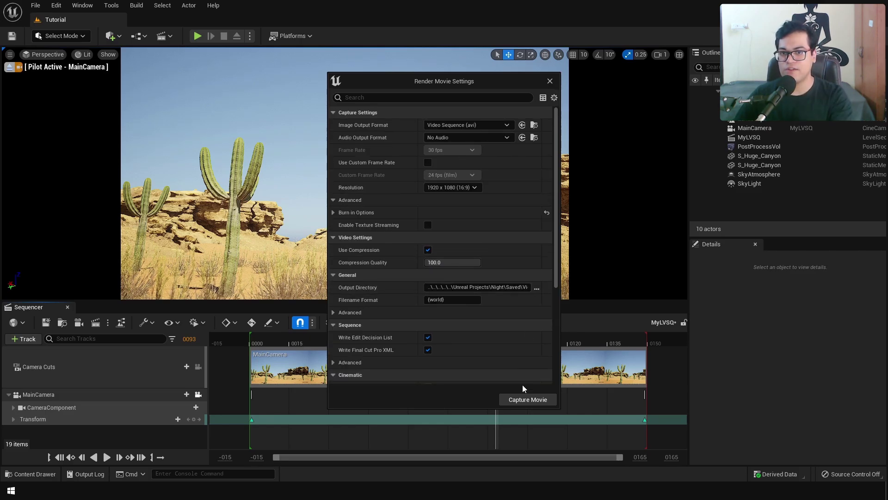